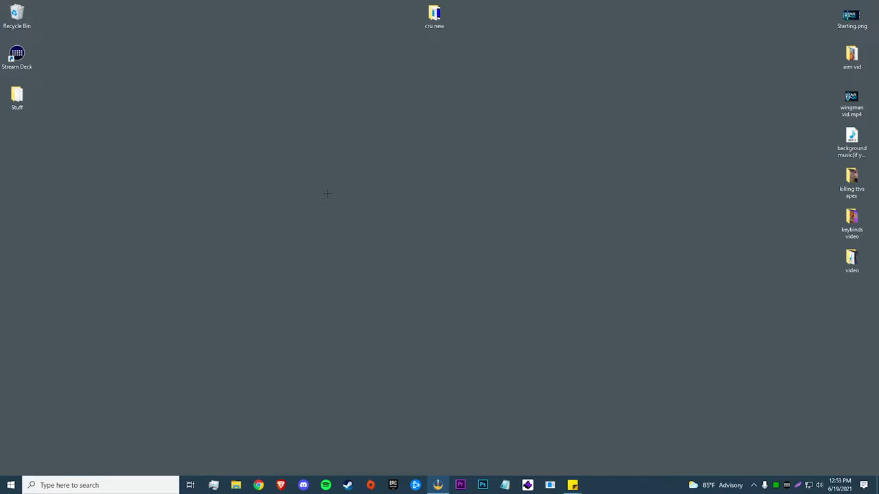
# In NVIDIA Control Panel, create a custom display resolution of 1728 x 1080 at 144 Hz and keep it enabled.
pyautogui.rightClick(415, 219)
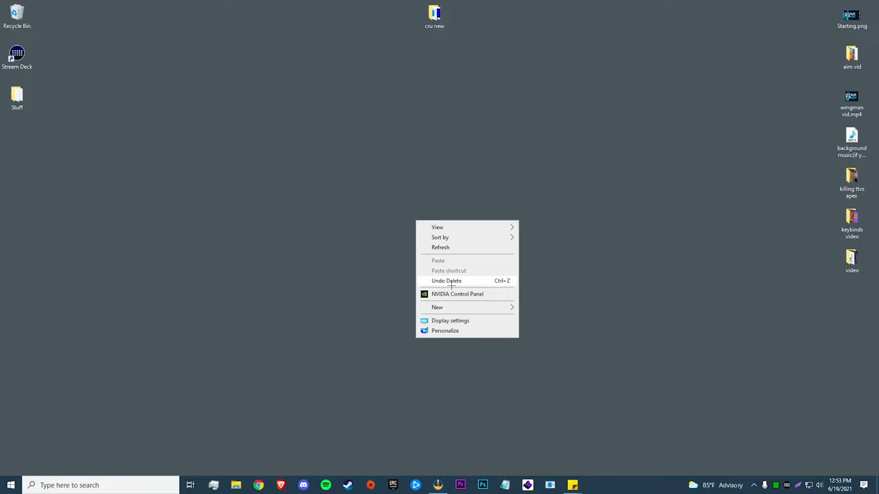
pyautogui.click(460, 295)
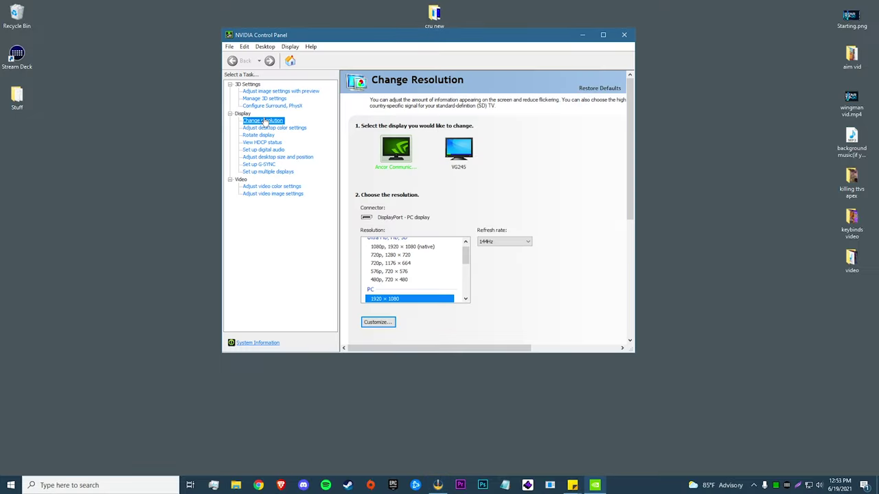
pyautogui.click(374, 323)
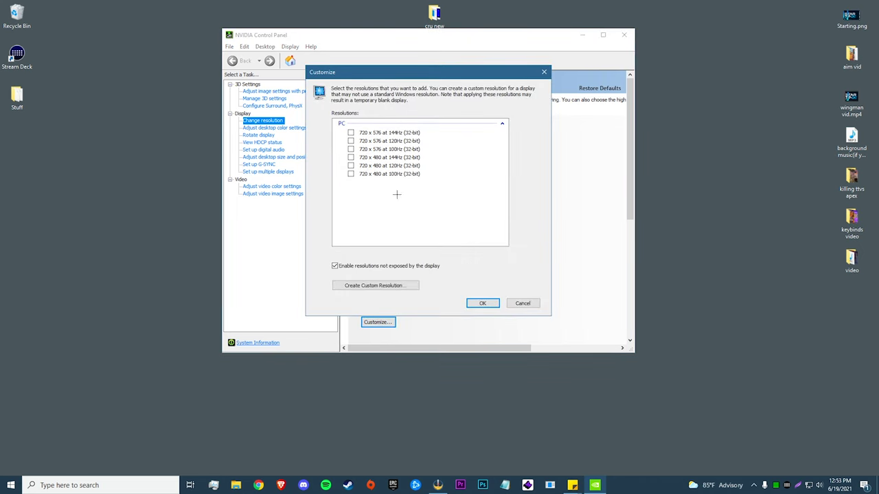
pyautogui.click(377, 287)
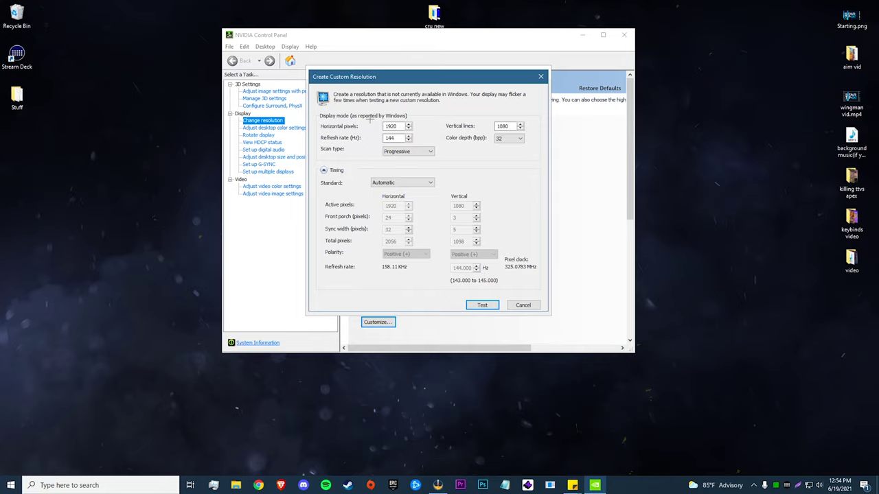
pyautogui.moveTo(398, 126); pyautogui.dragTo(379, 130)
pyautogui.write('1728')
pyautogui.click(482, 304)
pyautogui.click(510, 215)
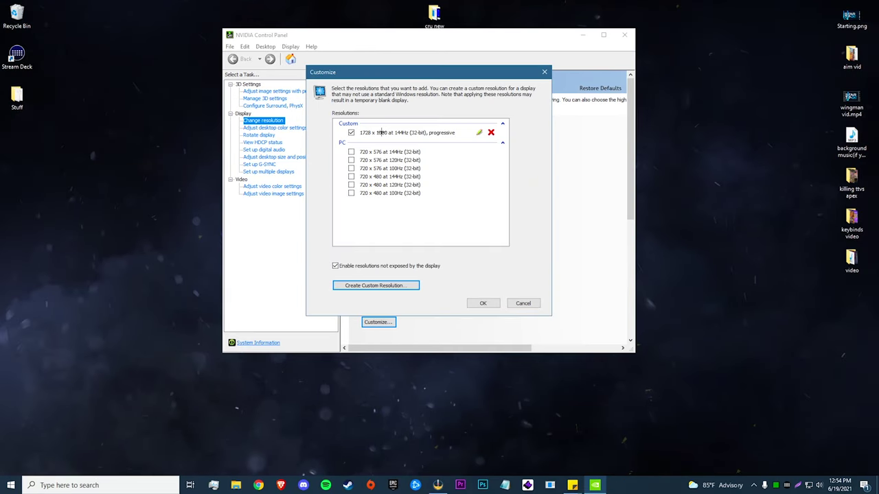
pyautogui.click(489, 303)
# Set the desktop scaling mode to Full-screen, performed on the Display, keep the applied changes and close NVIDIA Control Panel.
pyautogui.click(278, 157)
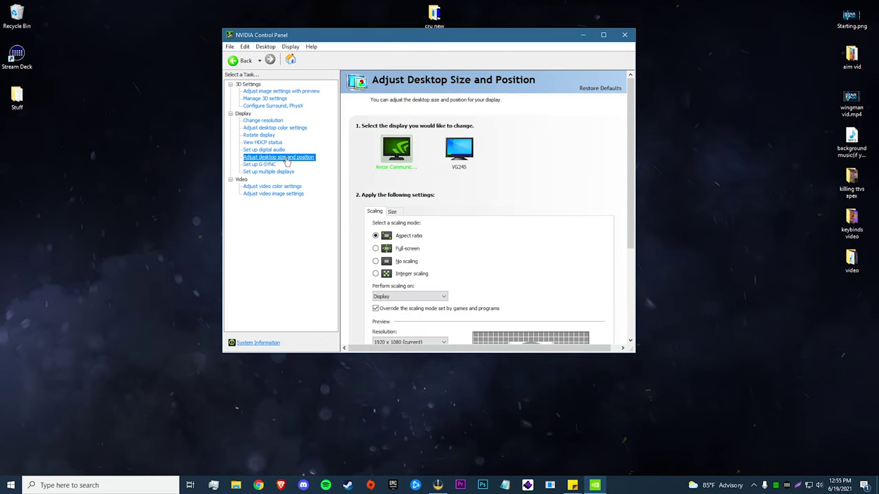
pyautogui.click(402, 249)
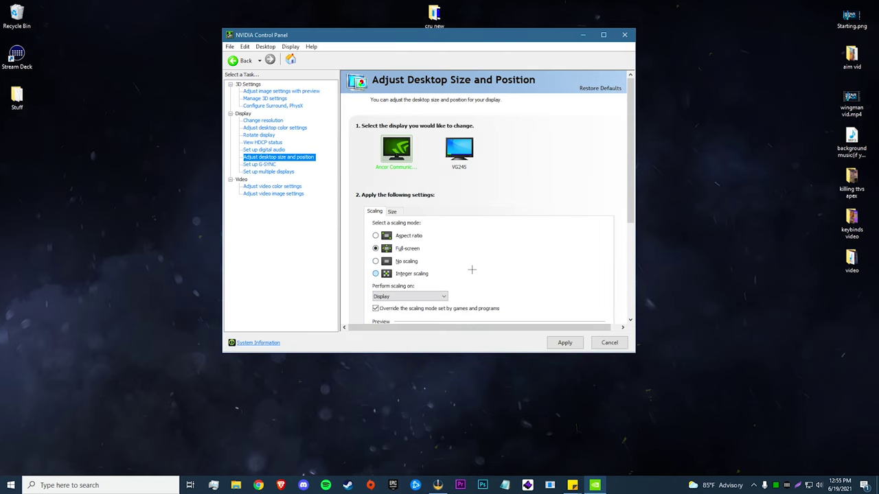
pyautogui.scroll(-1, 472, 270)
pyautogui.scroll(-1, 471, 270)
pyautogui.click(410, 272)
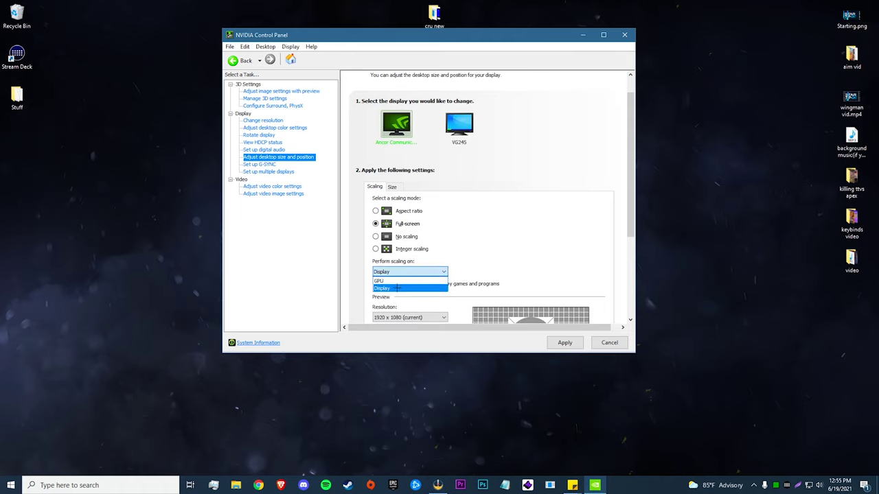
pyautogui.click(394, 287)
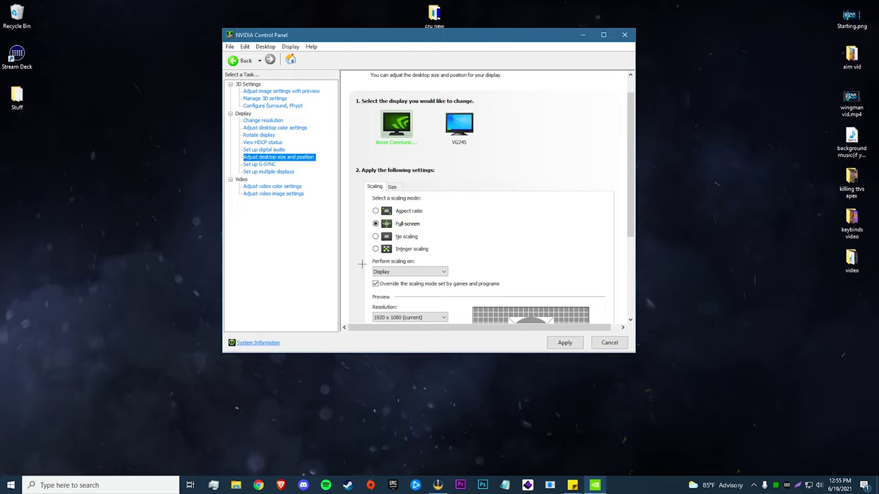
pyautogui.click(393, 272)
pyautogui.click(394, 288)
pyautogui.click(564, 342)
pyautogui.click(464, 209)
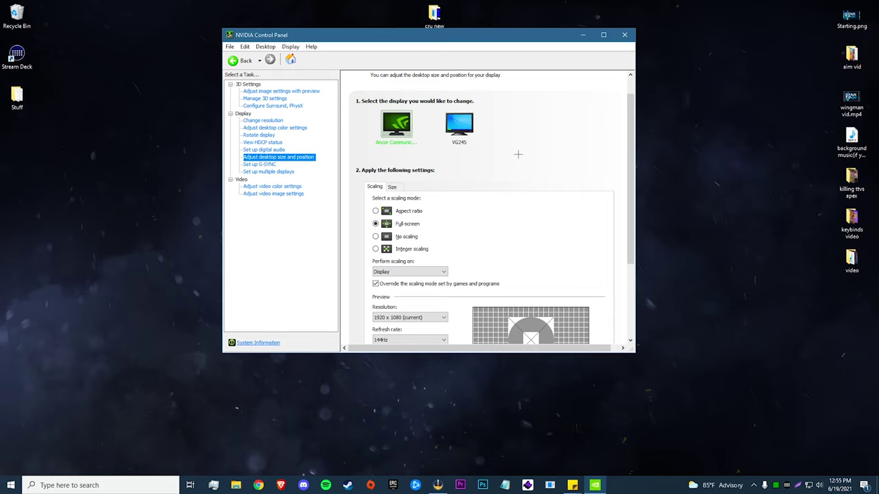
pyautogui.click(624, 34)
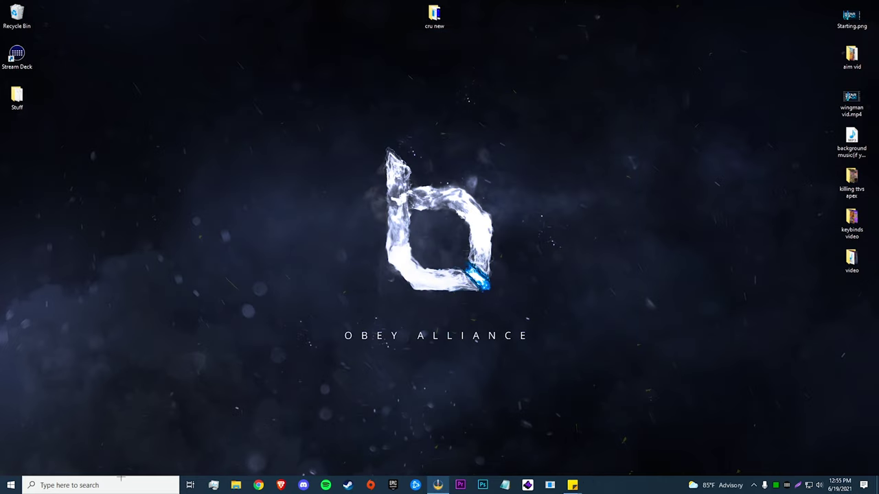
# Find the Saved Games folder and open videoconfig.txt from its Respawn > Apex > local subfolder.
pyautogui.click(118, 482)
pyautogui.write('saved')
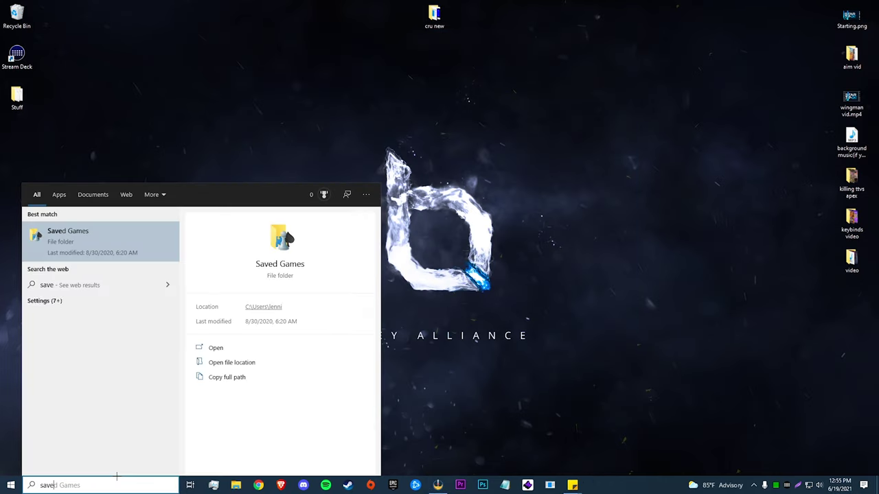
pyautogui.press('Return')
pyautogui.doubleClick(349, 85)
pyautogui.click(376, 92)
pyautogui.doubleClick(376, 92)
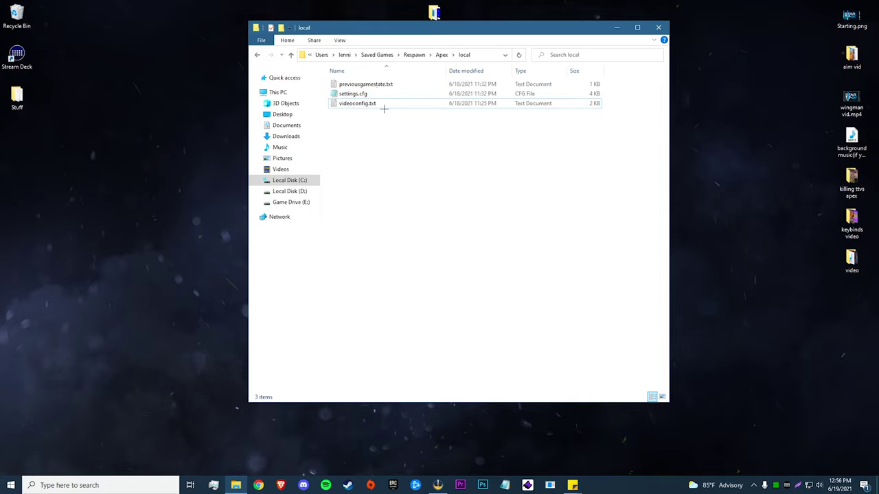
pyautogui.doubleClick(389, 104)
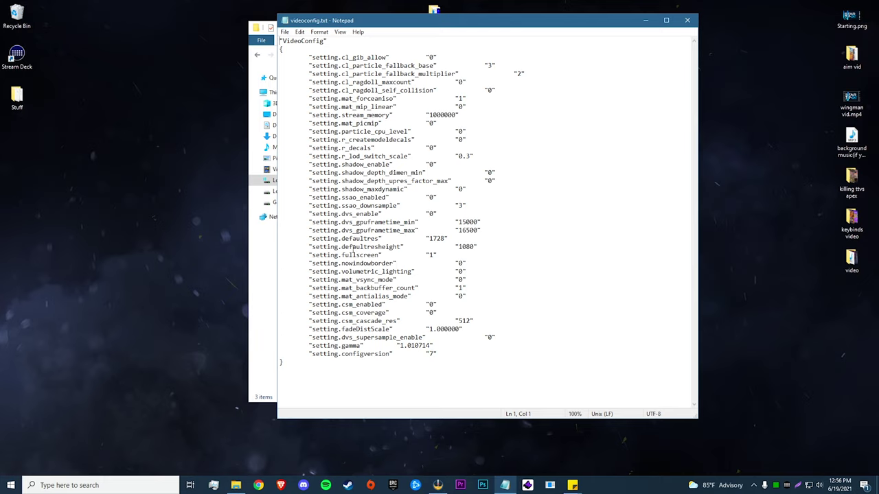
# Set setting.defaultres to 1728 in videoconfig.txt, save the file and close it.
pyautogui.moveTo(313, 239); pyautogui.dragTo(380, 239)
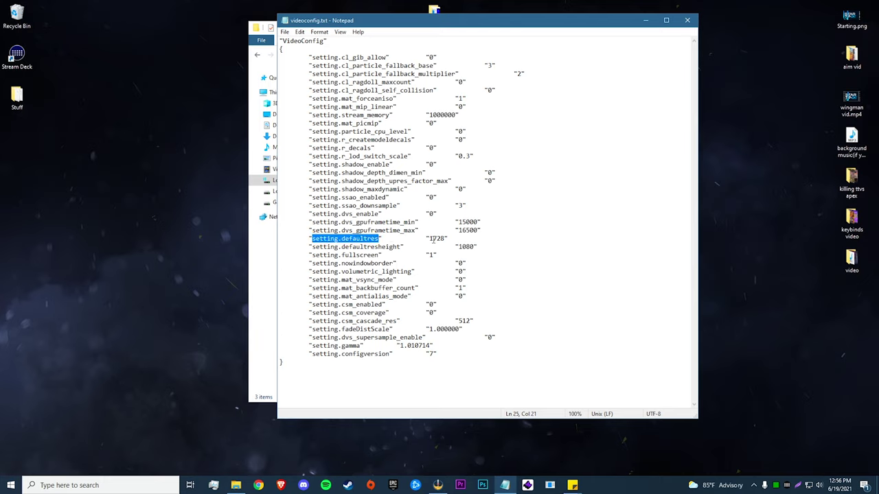
pyautogui.moveTo(429, 239); pyautogui.dragTo(446, 239)
pyautogui.write('1728')
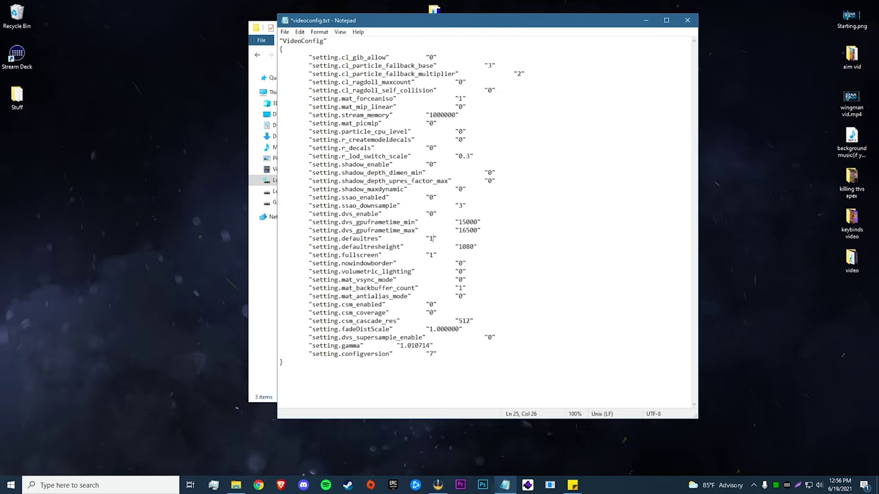
pyautogui.click(284, 32)
pyautogui.click(326, 69)
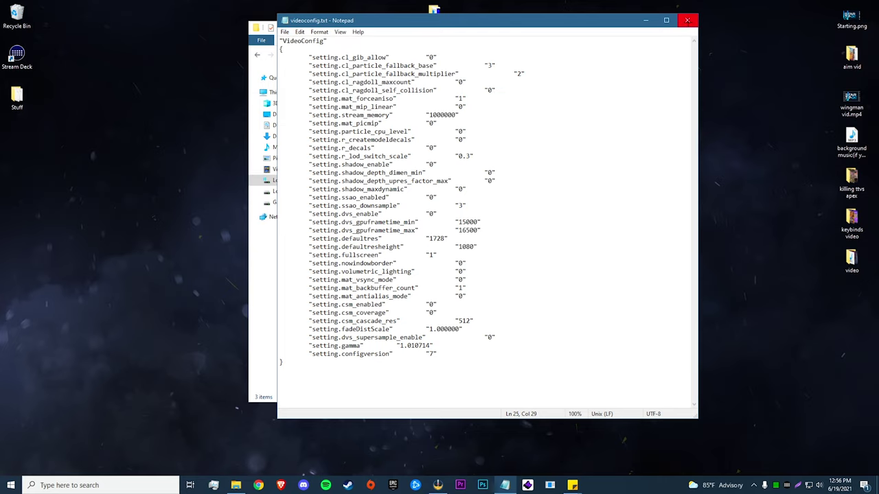
pyautogui.click(687, 20)
# Mark videoconfig.txt as read-only in its file properties and close the local folder.
pyautogui.rightClick(388, 103)
pyautogui.click(417, 308)
pyautogui.click(446, 277)
pyautogui.click(537, 328)
pyautogui.click(474, 328)
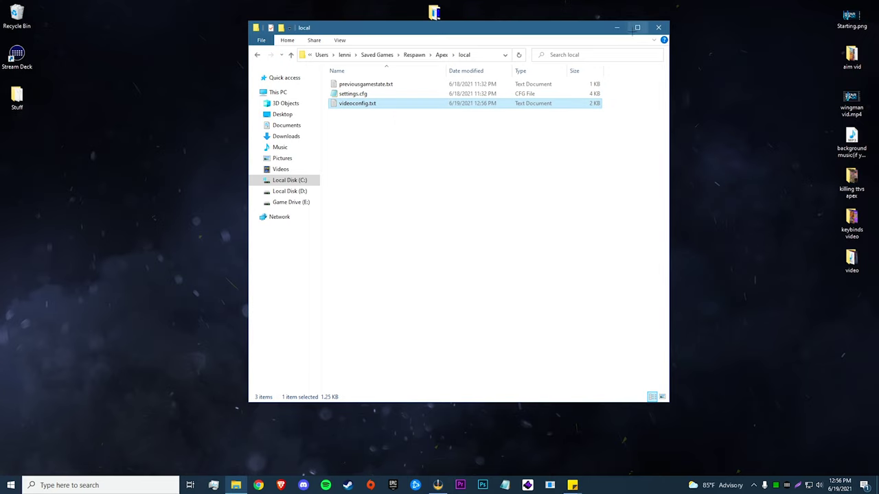
pyautogui.click(657, 28)
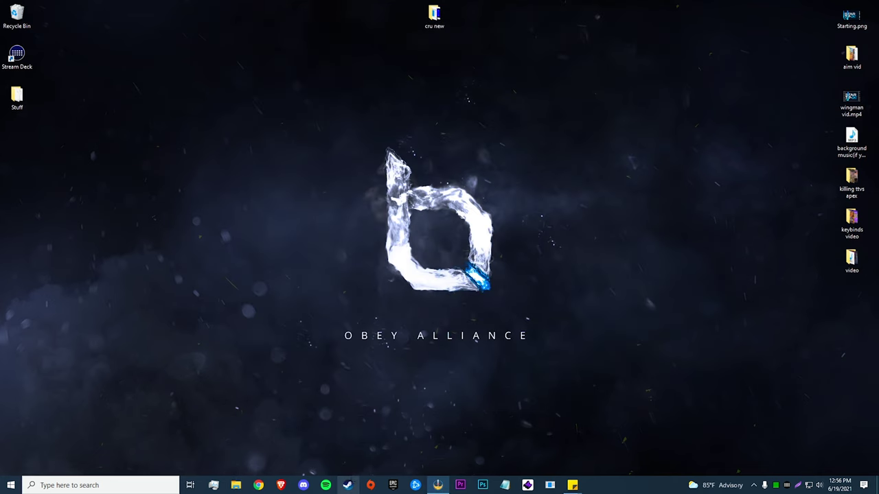
# In Steam, browse to the Apex Legends local files and open autoexec.cfg from the cfg folder.
pyautogui.click(348, 486)
pyautogui.rightClick(264, 162)
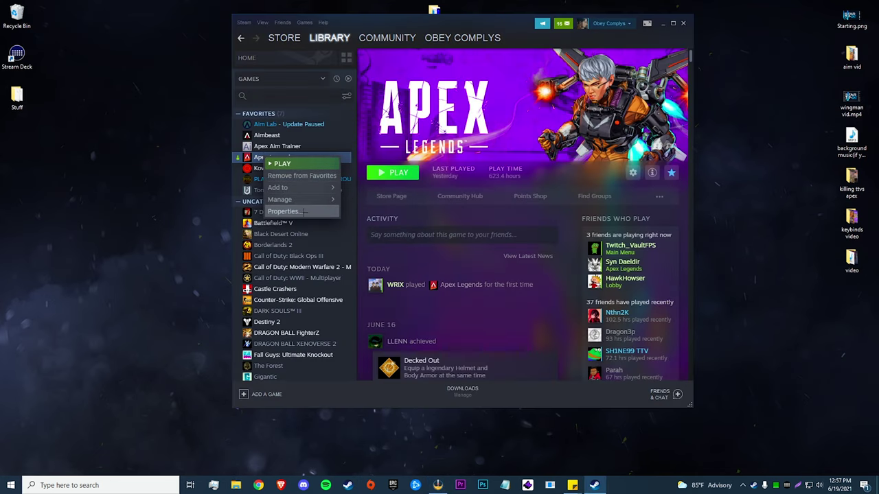
pyautogui.click(295, 209)
pyautogui.click(281, 178)
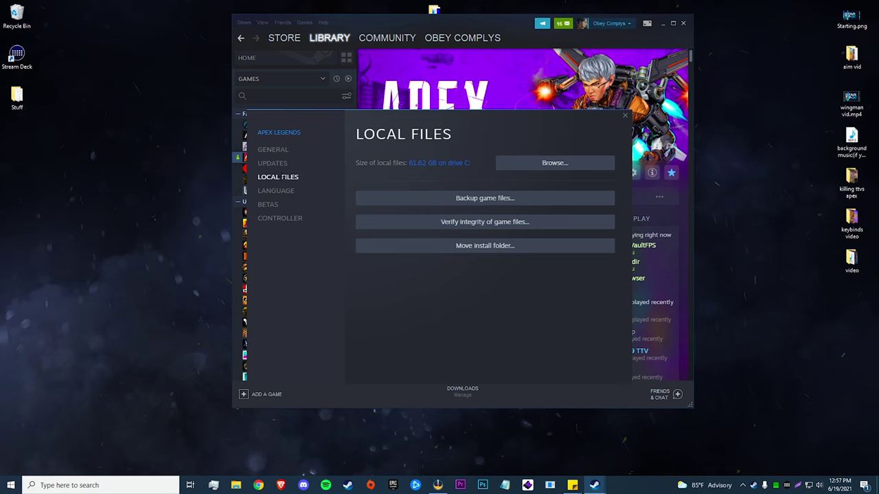
pyautogui.click(549, 165)
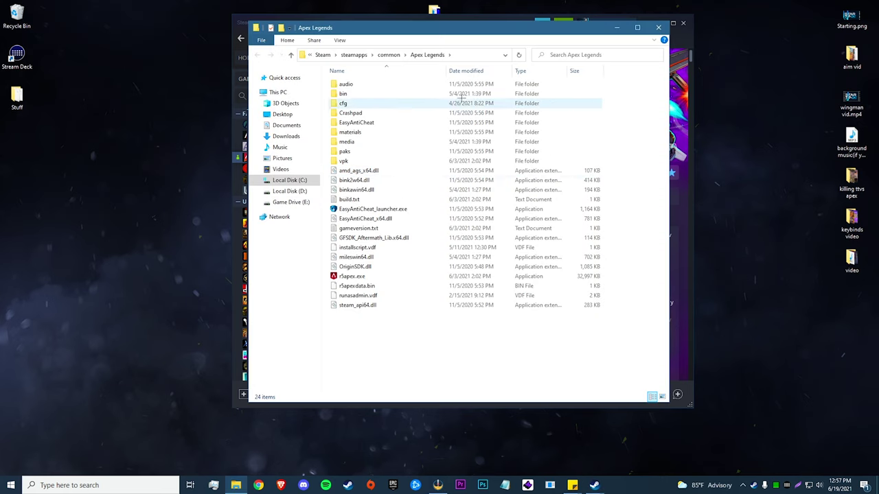
pyautogui.doubleClick(415, 103)
pyautogui.doubleClick(401, 93)
# Review the mat_letterbox_aspect_goal and mat_letterbox_aspect_threshold lines in autoexec.cfg, saving and closing the file.
pyautogui.moveTo(281, 73); pyautogui.dragTo(405, 82)
pyautogui.click(345, 73)
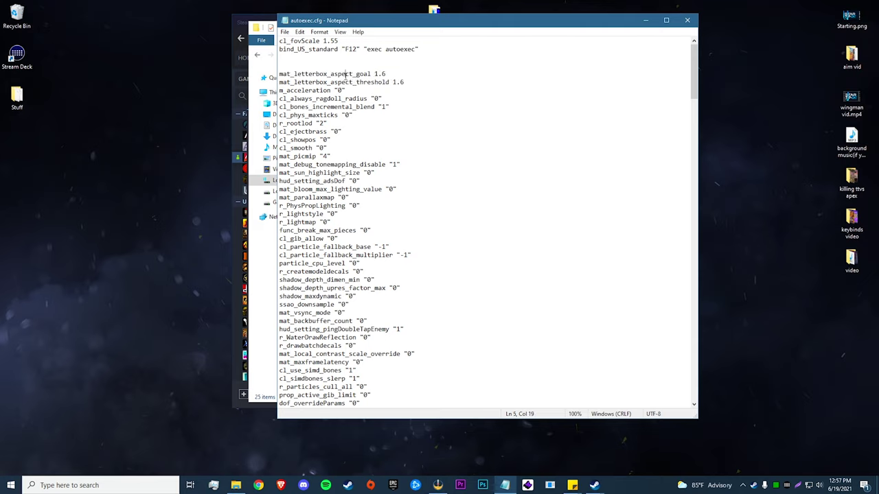
pyautogui.click(375, 74)
pyautogui.moveTo(375, 74); pyautogui.dragTo(383, 74)
pyautogui.click(383, 74)
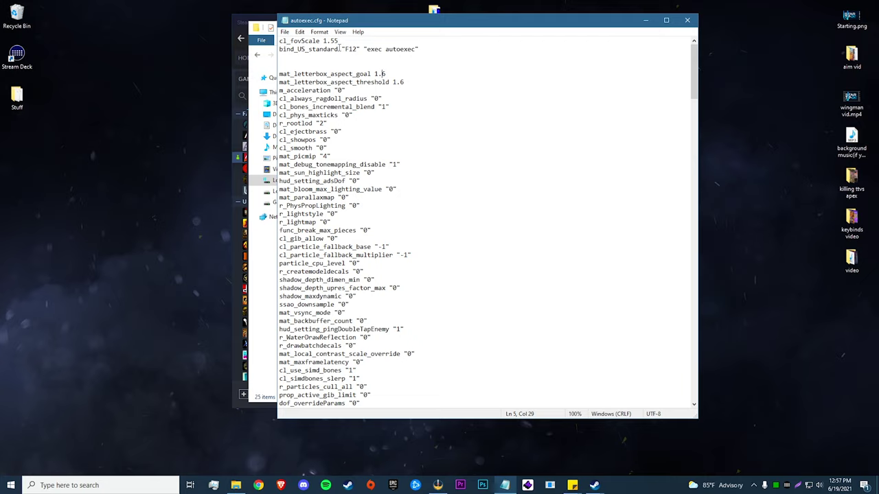
pyautogui.click(284, 32)
pyautogui.click(302, 72)
pyautogui.hotkey('alt', 'F4')
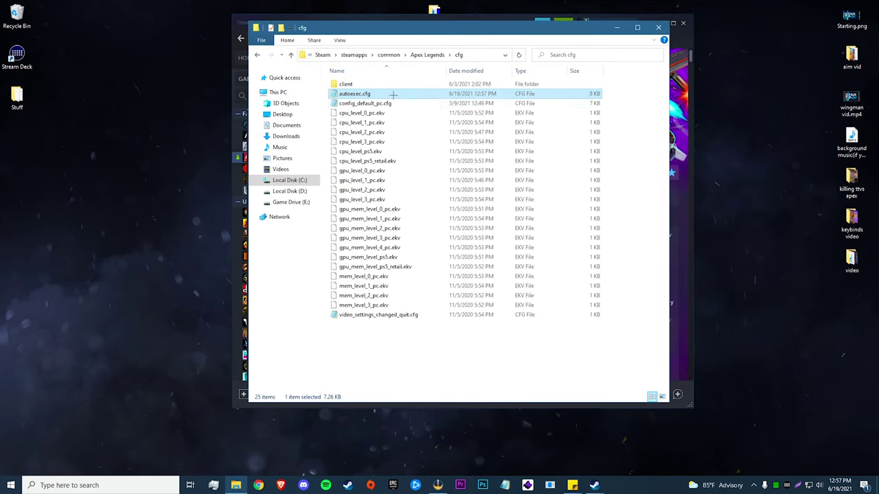
# Mark autoexec.cfg as read-only in its file properties and close the cfg folder.
pyautogui.hotkey('alt', 'Return')
pyautogui.click(542, 319)
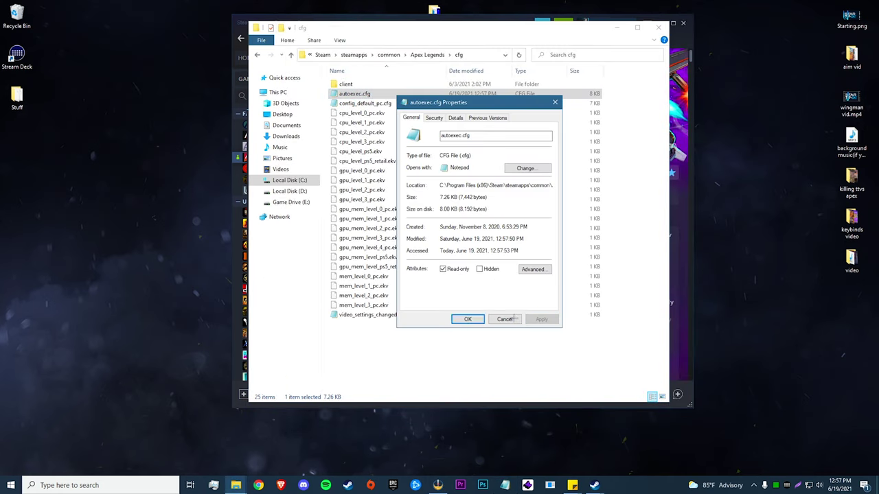
pyautogui.click(468, 319)
pyautogui.hotkey('alt', 'F4')
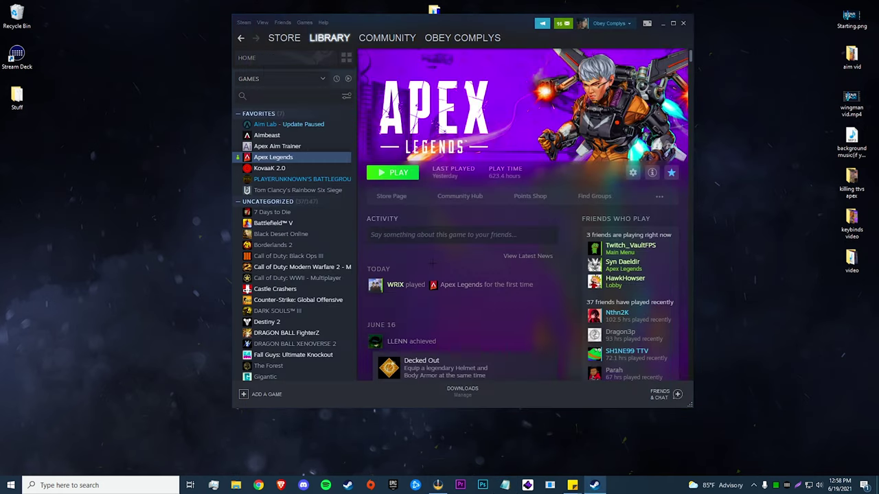
# Check the Apex Legends launch options in Steam for the +exec autoexec command.
pyautogui.rightClick(300, 158)
pyautogui.click(335, 213)
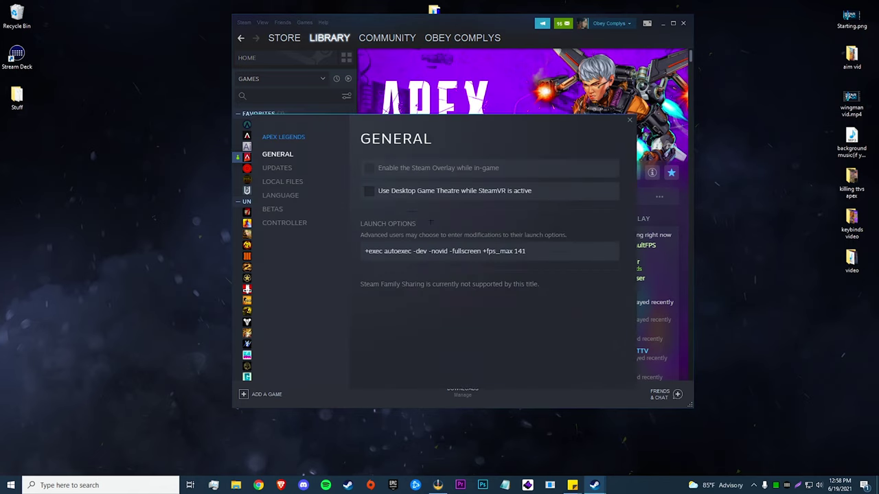
pyautogui.moveTo(365, 251); pyautogui.dragTo(412, 251)
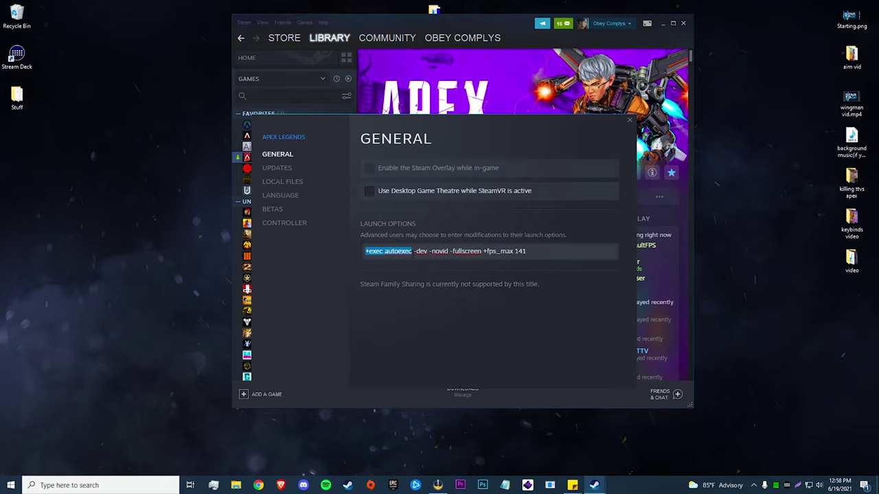
pyautogui.click(405, 251)
pyautogui.moveTo(369, 240); pyautogui.dragTo(414, 239)
pyautogui.click(402, 240)
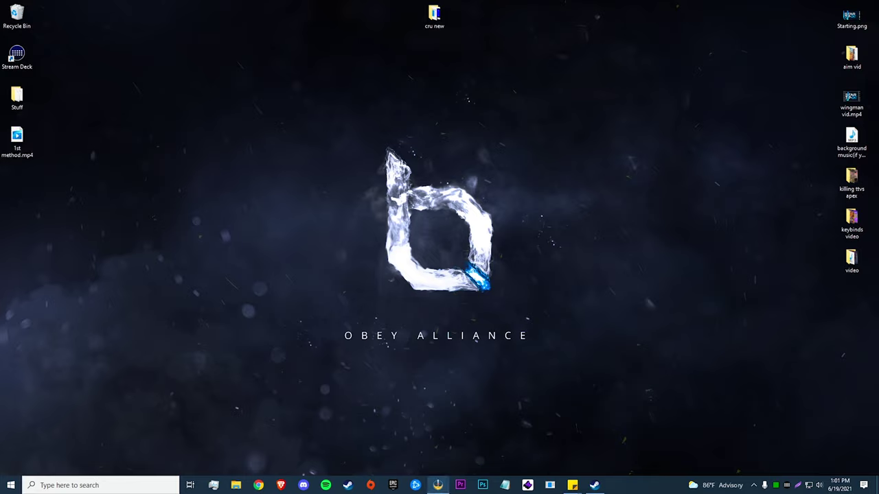
# In NVIDIA Control Panel, set the desktop scaling mode to Aspect ratio, keep the applied changes and close the program.
pyautogui.rightClick(457, 150)
pyautogui.click(490, 222)
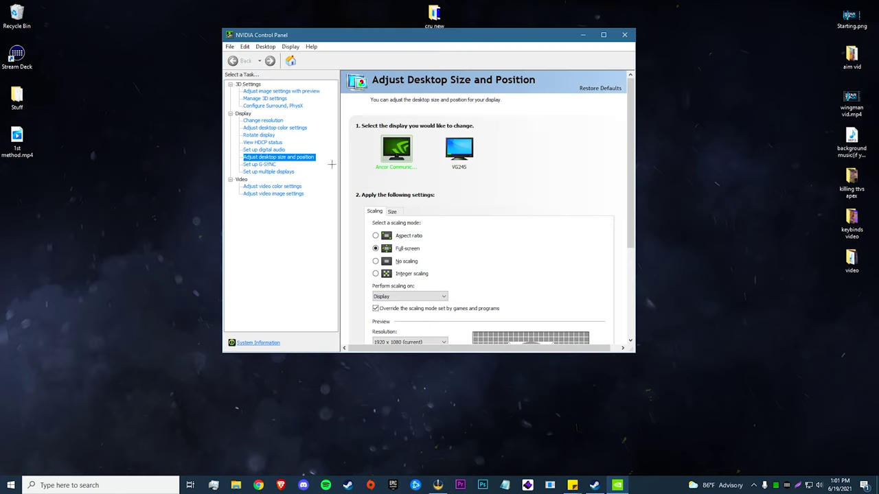
pyautogui.click(375, 236)
pyautogui.scroll(-1, 374, 235)
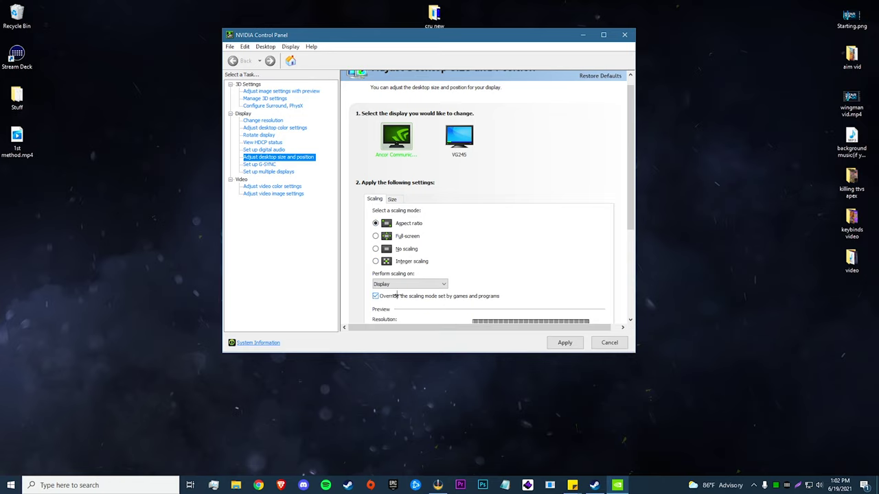
pyautogui.click(565, 342)
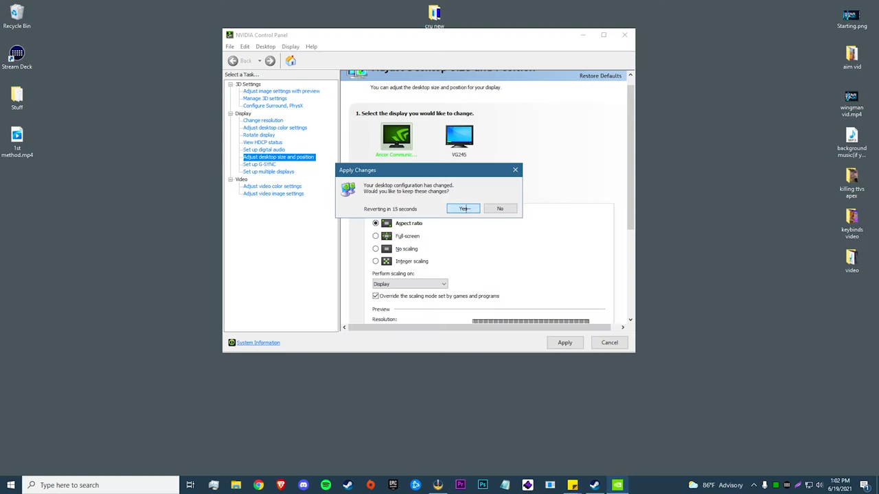
pyautogui.click(462, 209)
pyautogui.hotkey('alt', 'F4')
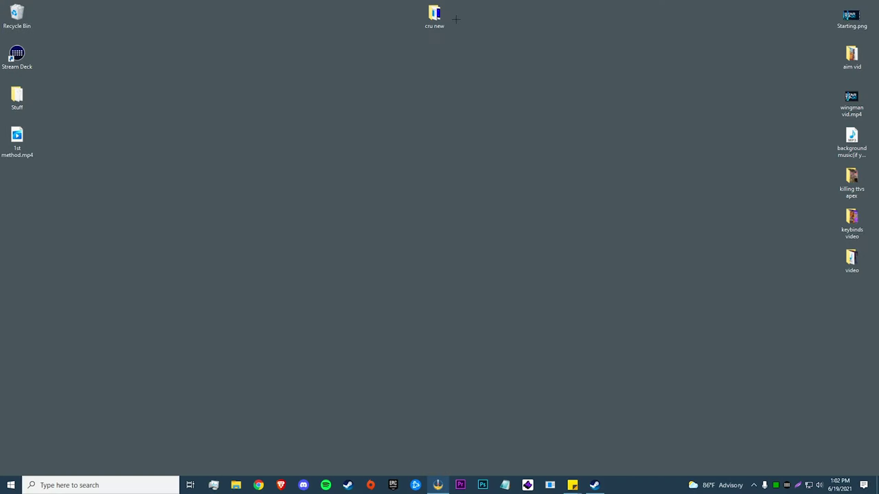
# Open the cru new folder on the desktop and launch CRU.exe.
pyautogui.click(435, 17)
pyautogui.doubleClick(434, 17)
pyautogui.doubleClick(365, 91)
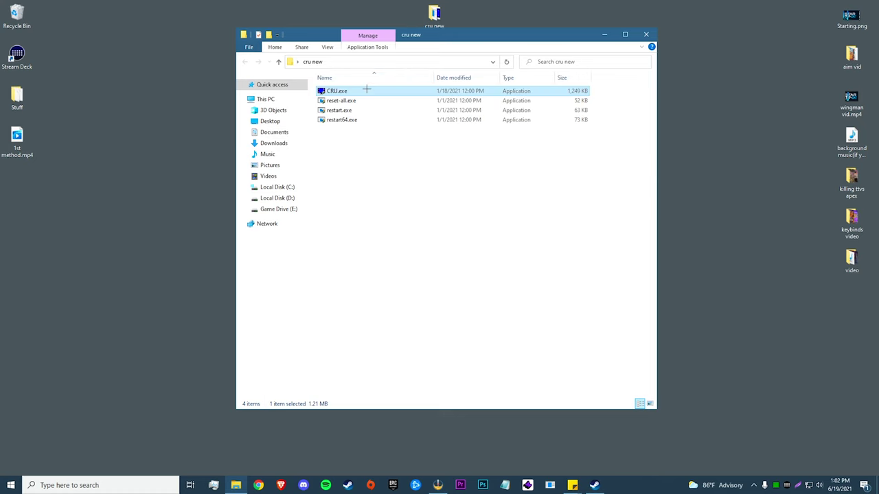
# Close the cru new folder and copy the 1920x1080 @ 144.000 Hz detailed resolution from the CTA-861 extension block.
pyautogui.click(645, 34)
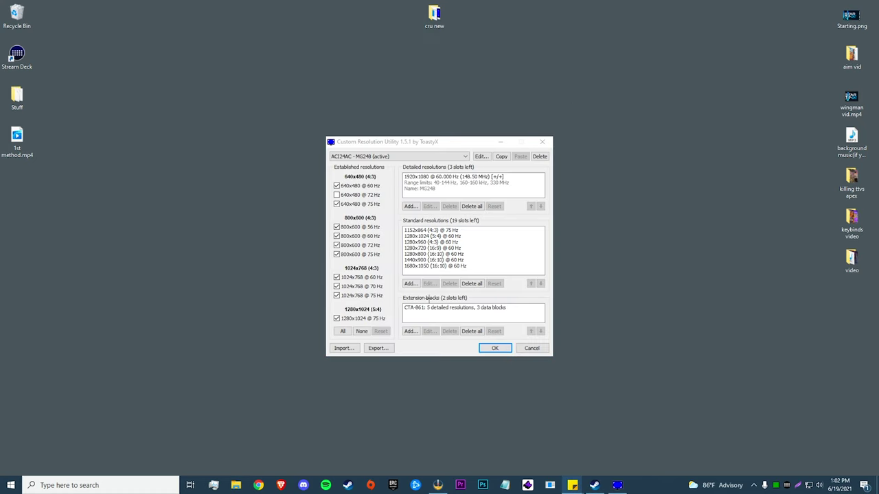
pyautogui.doubleClick(437, 308)
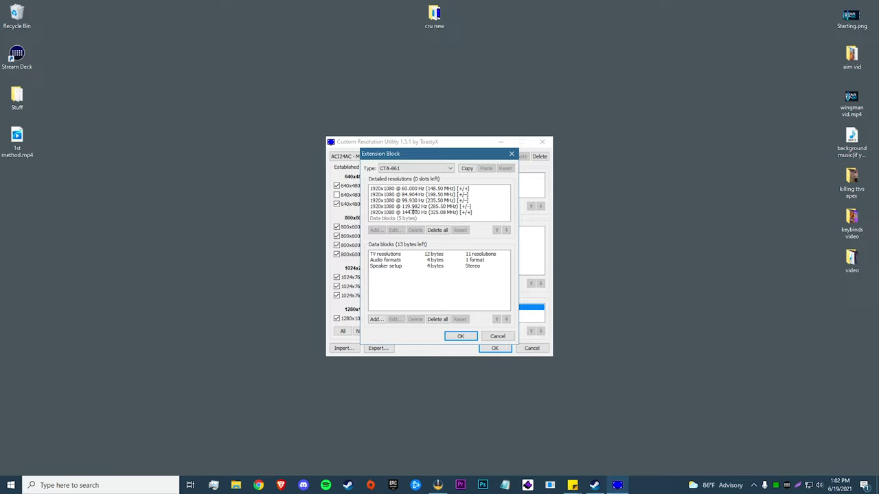
pyautogui.doubleClick(412, 212)
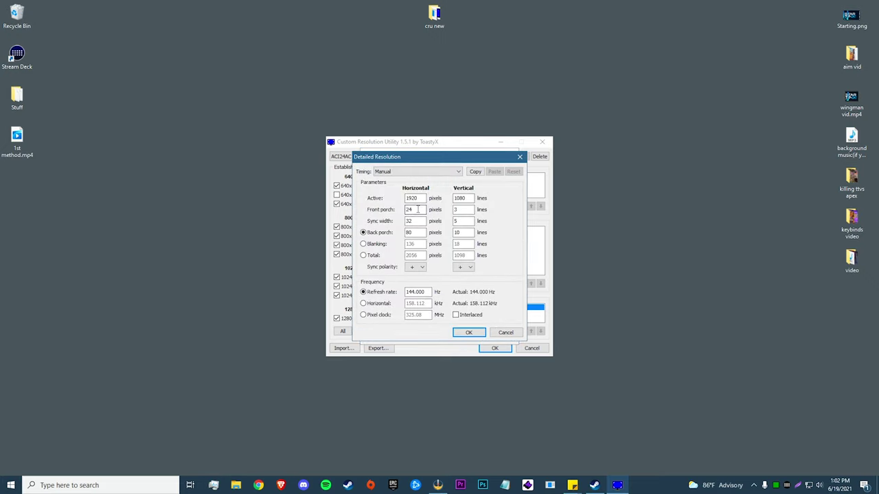
pyautogui.click(474, 172)
pyautogui.click(469, 332)
# Delete all detailed resolutions in the CTA-861 extension block and confirm the block.
pyautogui.click(423, 189)
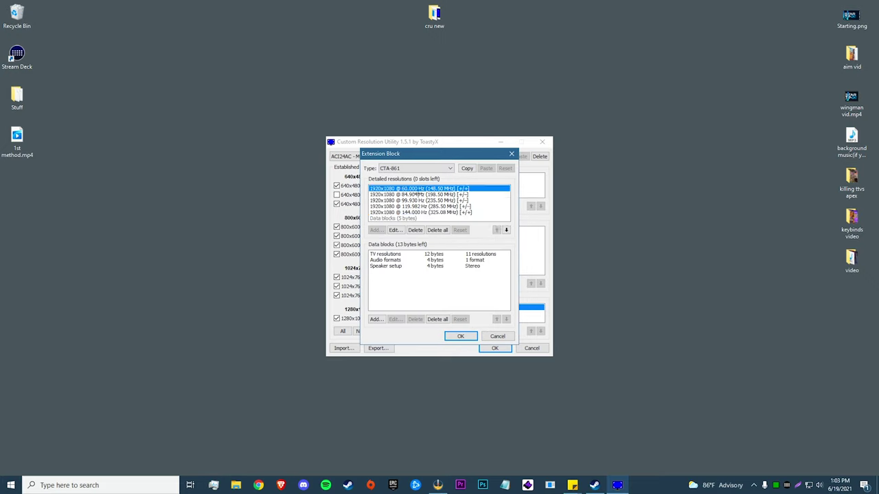
pyautogui.click(437, 230)
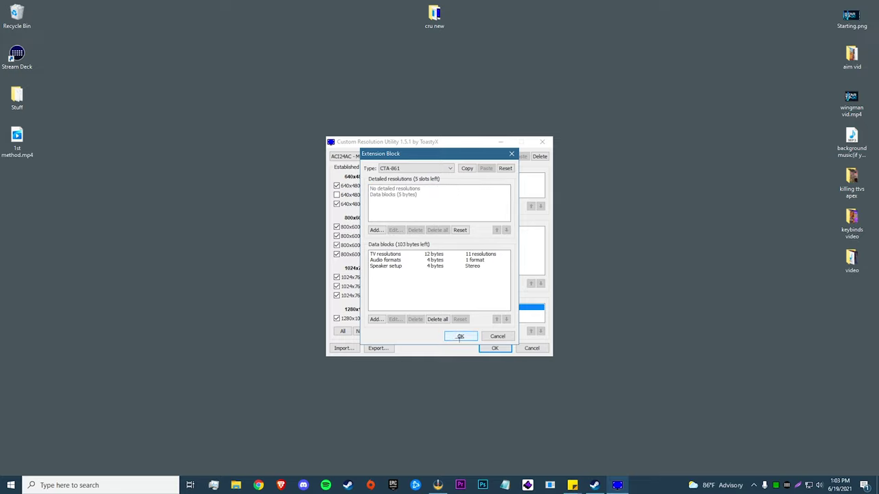
pyautogui.click(459, 336)
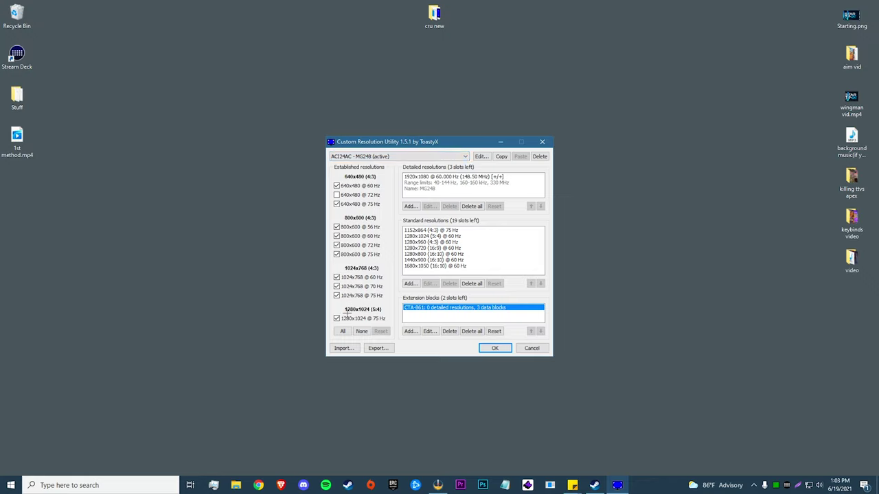
# Clear all established resolutions and delete every standard and detailed resolution of the active monitor.
pyautogui.click(361, 331)
pyautogui.click(471, 284)
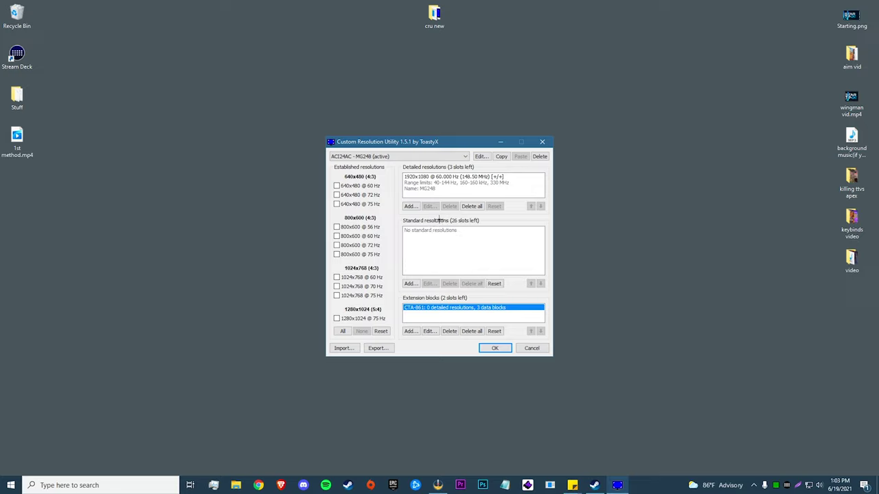
pyautogui.click(472, 206)
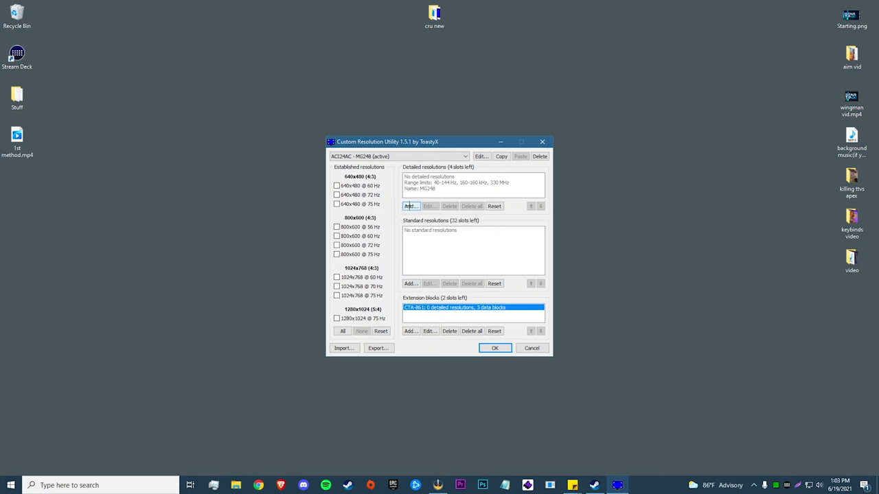
# Add a detailed resolution from the copied timings with 1728 active horizontal pixels and save the monitor configuration.
pyautogui.click(409, 206)
pyautogui.click(492, 172)
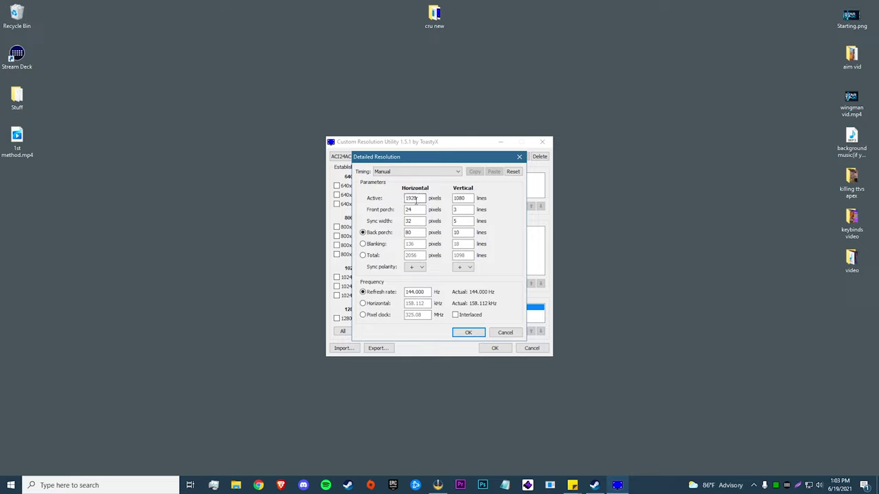
pyautogui.moveTo(417, 198); pyautogui.dragTo(398, 199)
pyautogui.write('1728')
pyautogui.click(466, 334)
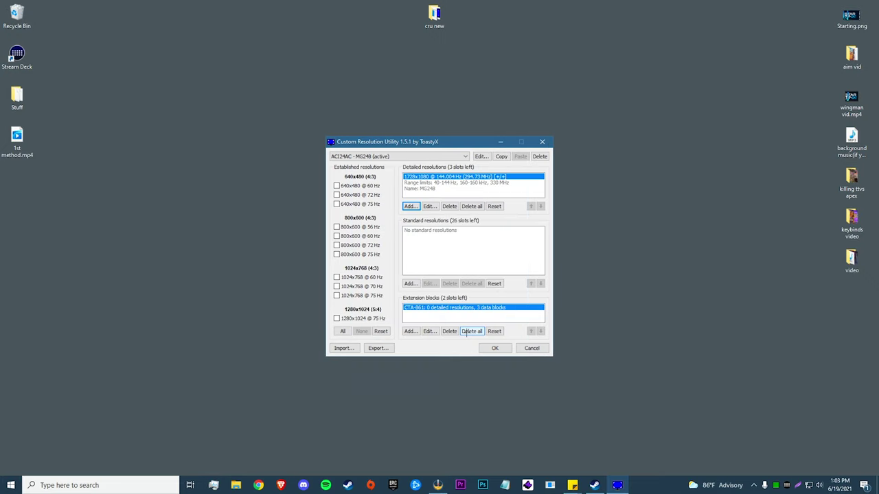
pyautogui.click(494, 348)
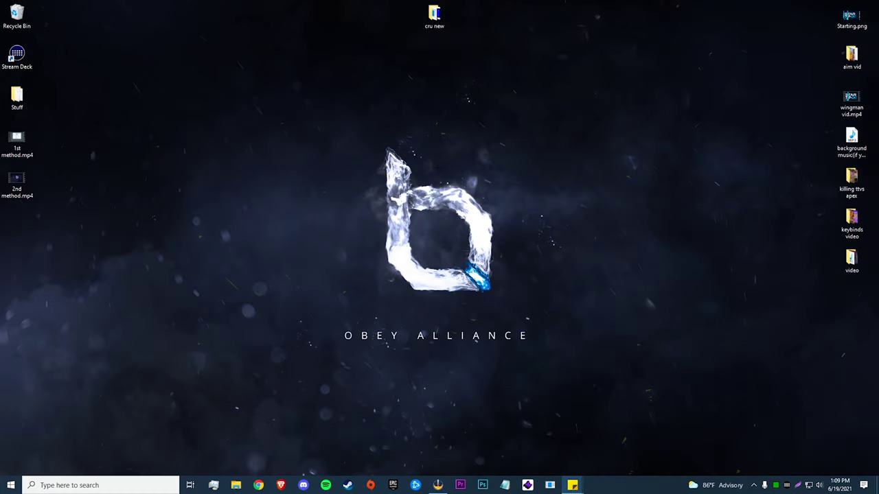
# Open the Windows display settings and set the main monitor's resolution to 1728 × 1080.
pyautogui.rightClick(422, 162)
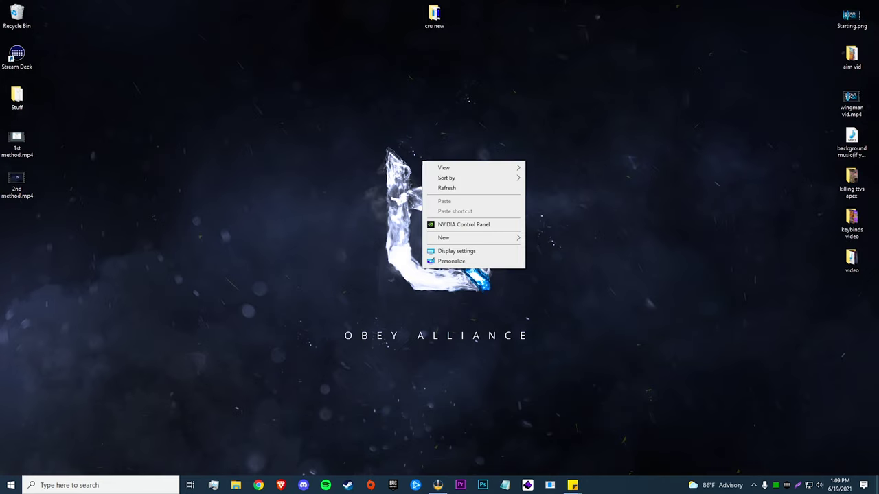
pyautogui.click(458, 251)
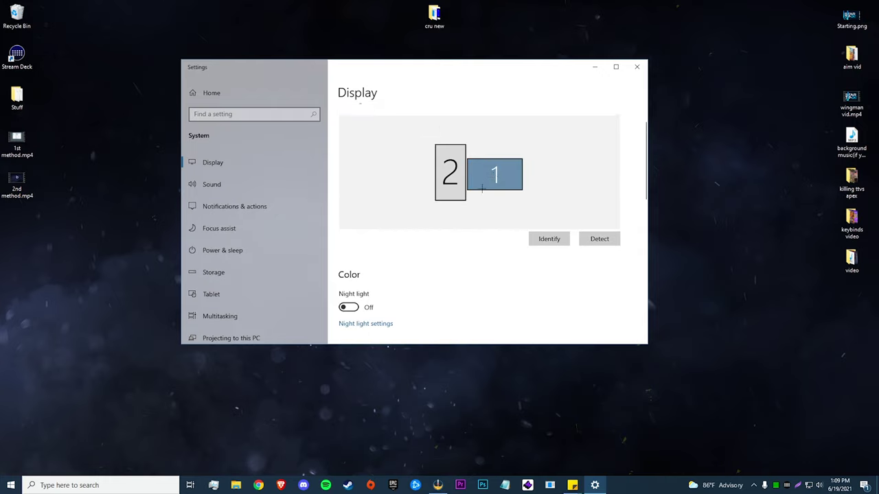
pyautogui.scroll(-10, 482, 151)
pyautogui.click(419, 165)
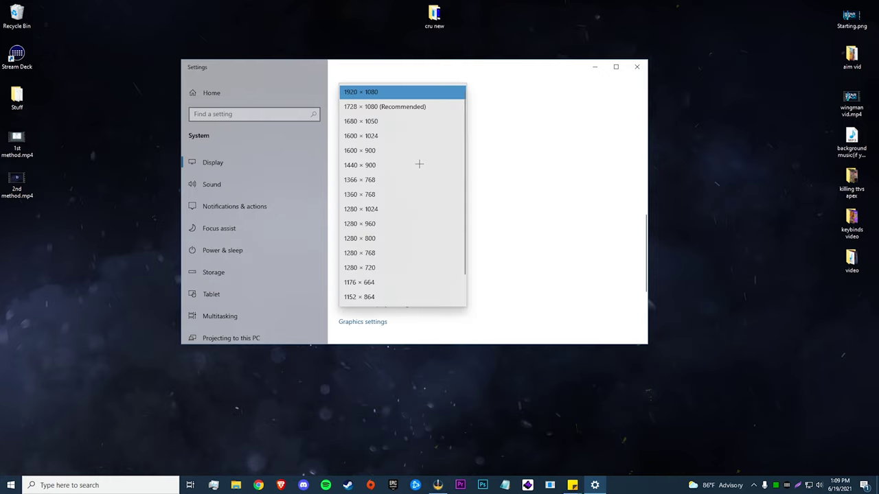
pyautogui.click(381, 107)
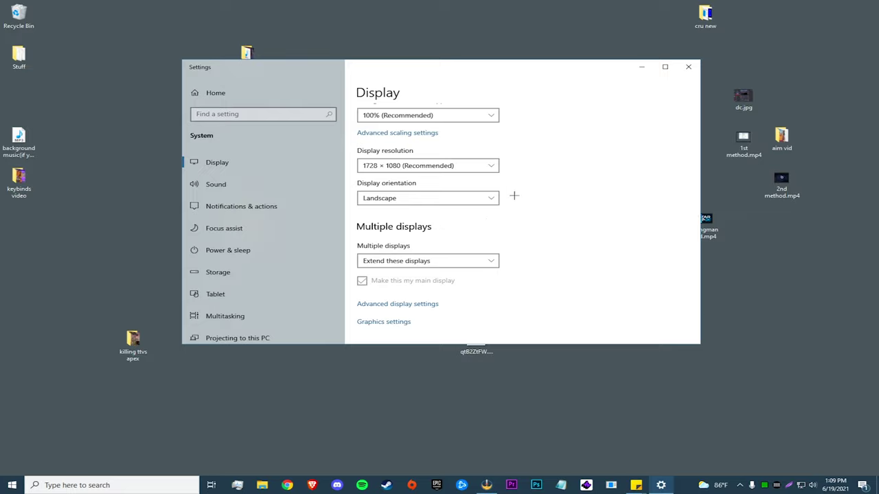
# In the advanced display settings, choose Display 1: MG248 and set its refresh rate to 144.005 Hz.
pyautogui.scroll(-3, 513, 197)
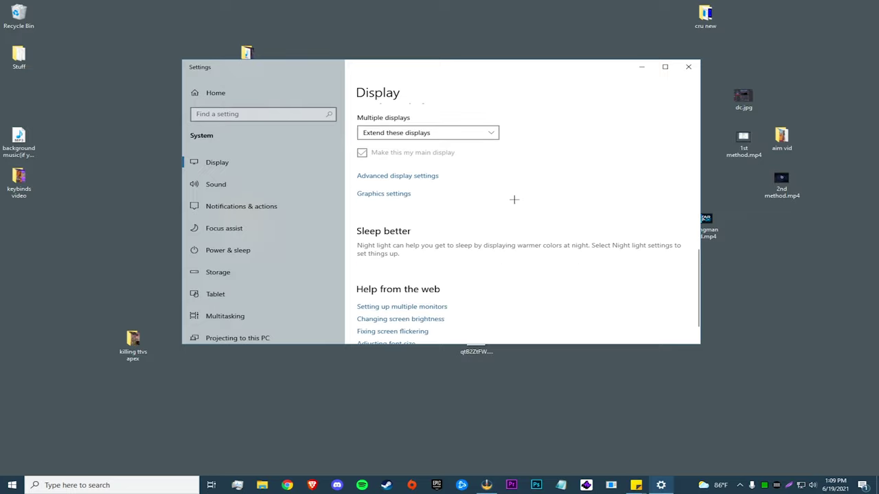
pyautogui.scroll(-1, 515, 200)
pyautogui.scroll(2, 494, 200)
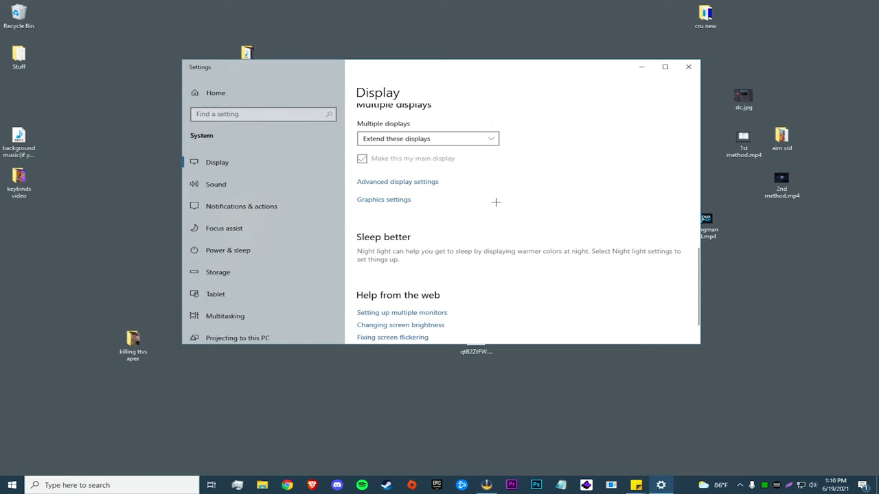
pyautogui.click(392, 182)
pyautogui.click(247, 154)
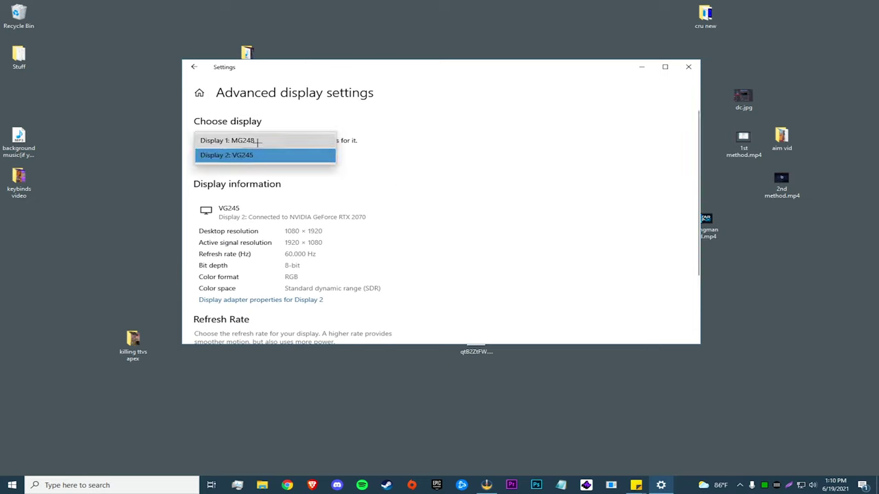
pyautogui.click(260, 140)
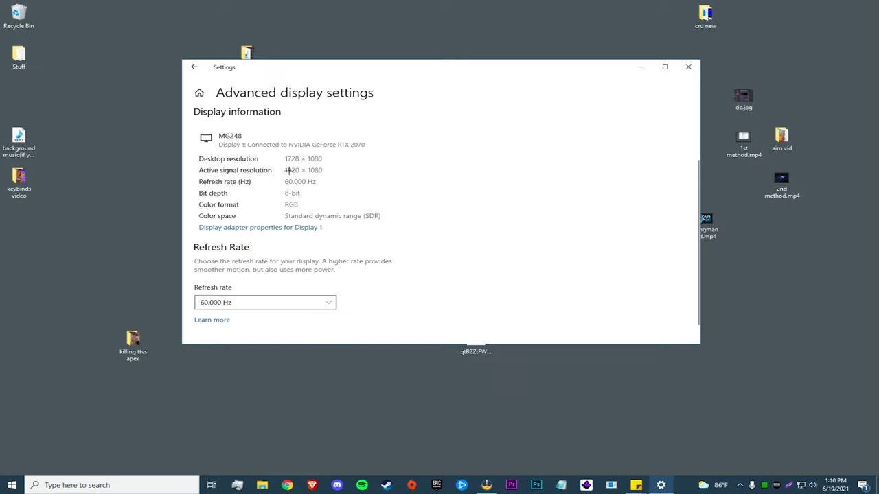
pyautogui.scroll(-1, 268, 272)
pyautogui.click(266, 285)
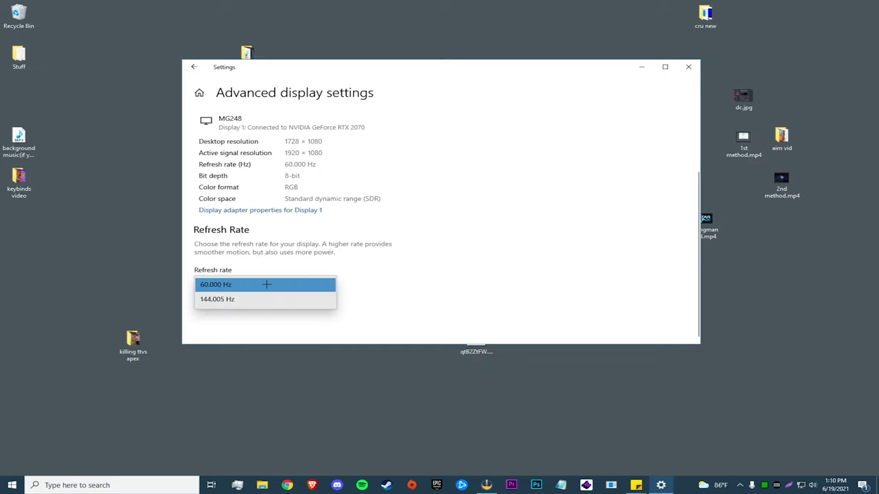
pyautogui.click(229, 300)
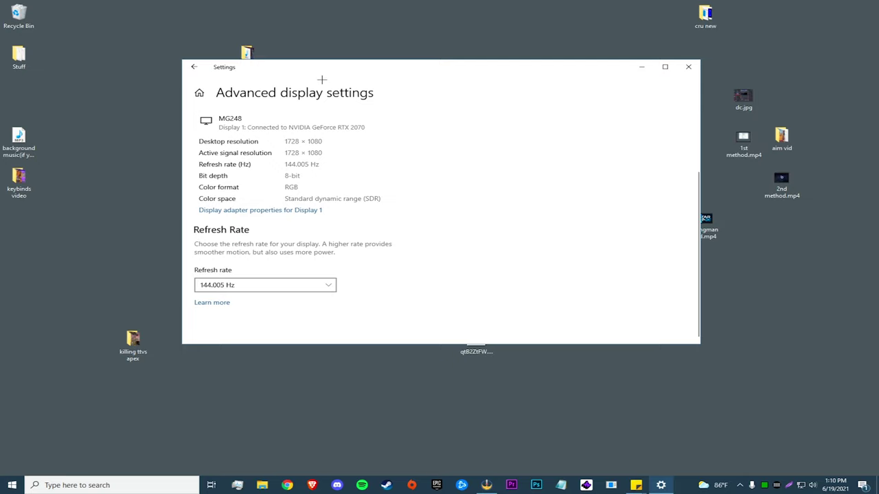
# Return to the main display page, set the resolution to 1920 × 1080 and close Settings.
pyautogui.hotkey('alt', 'Left')
pyautogui.scroll(-5, 460, 247)
pyautogui.click(443, 207)
pyautogui.click(396, 105)
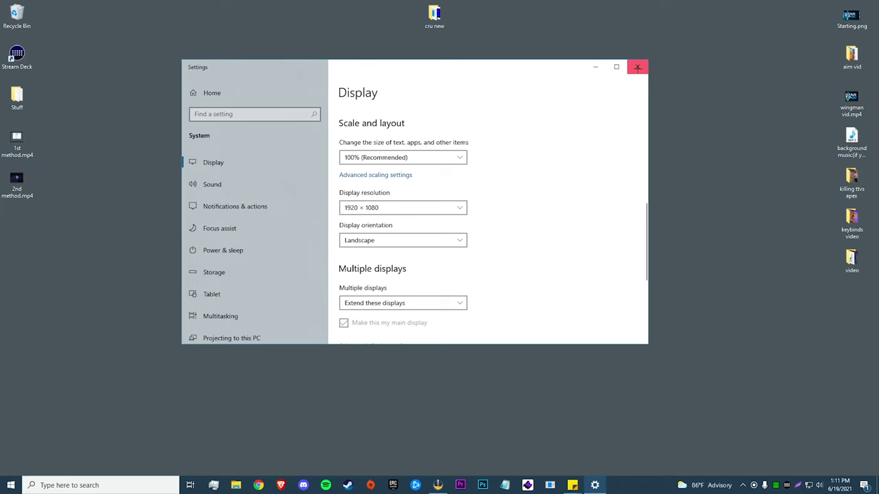
pyautogui.click(637, 66)
# Find the Saved Games folder and open videoconfig.txt from Respawn > Apex > local.
pyautogui.click(62, 485)
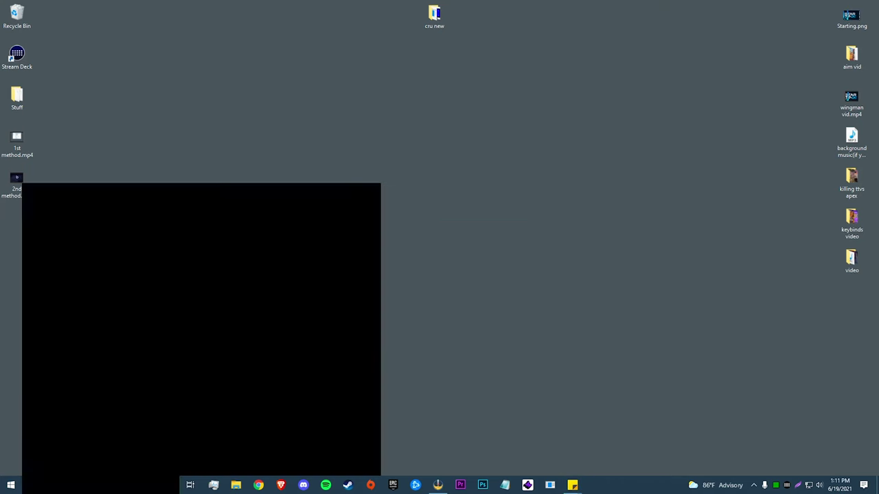
pyautogui.write('saved')
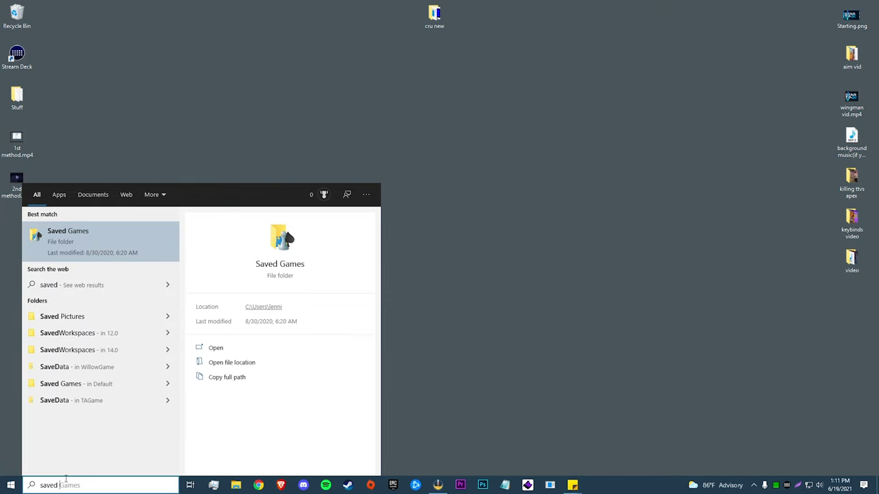
pyautogui.click(89, 237)
pyautogui.doubleClick(338, 91)
pyautogui.click(352, 91)
pyautogui.doubleClick(352, 92)
pyautogui.doubleClick(344, 102)
pyautogui.doubleClick(353, 113)
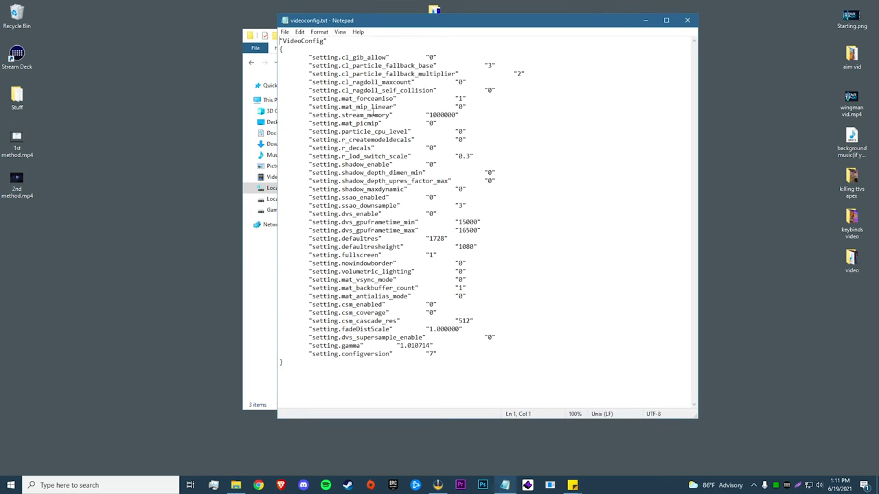
# Enter 1728 as the setting.defaultres value in videoconfig.txt and close the file without saving.
pyautogui.doubleClick(360, 239)
pyautogui.moveTo(428, 238); pyautogui.dragTo(446, 239)
pyautogui.write('1728')
pyautogui.click(284, 33)
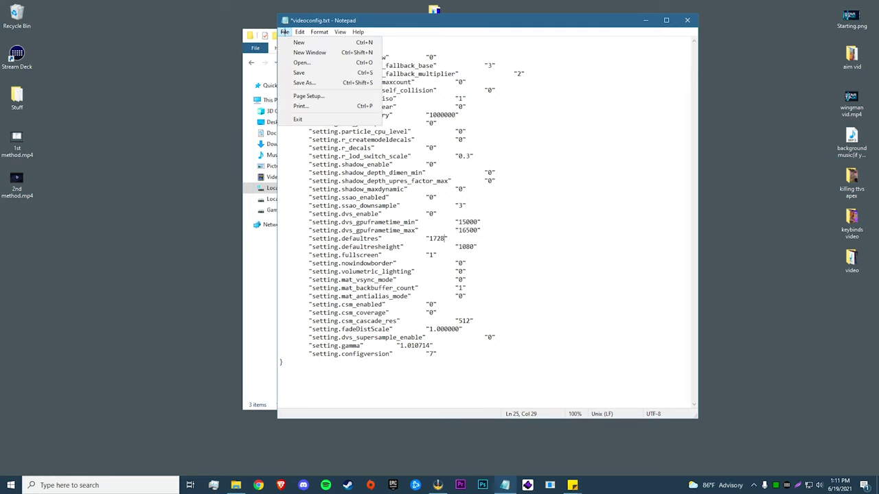
pyautogui.click(502, 115)
pyautogui.click(687, 20)
pyautogui.click(455, 253)
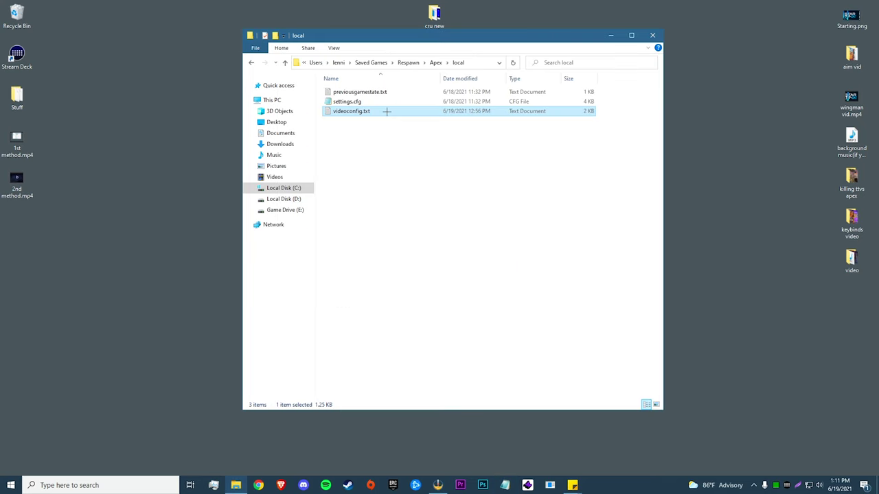
# Check the read-only attribute in the properties of videoconfig.txt and close the local folder.
pyautogui.rightClick(386, 111)
pyautogui.click(420, 316)
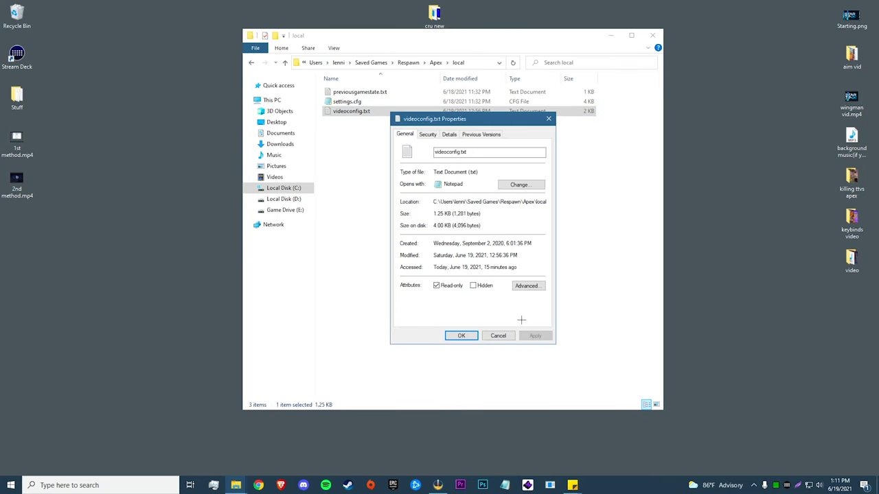
pyautogui.click(461, 336)
pyautogui.hotkey('alt', 'F4')
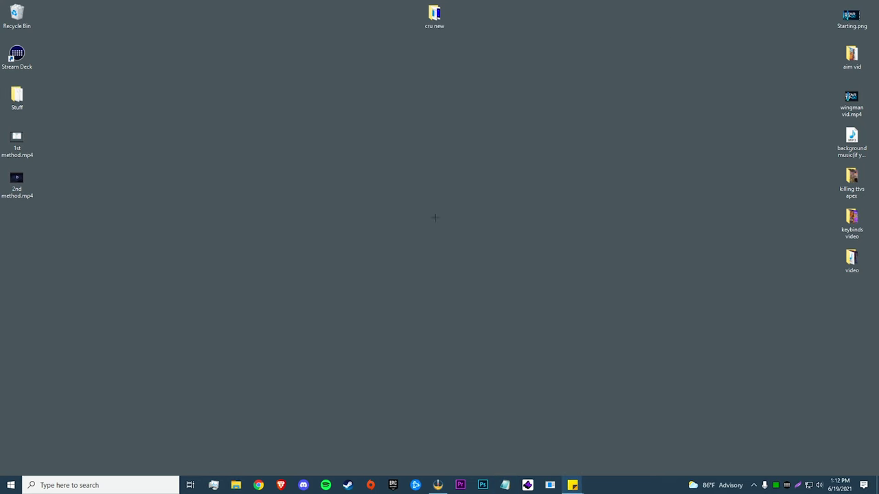
# Switch to Steam and browse the local files of Apex Legends from its properties.
pyautogui.click(348, 486)
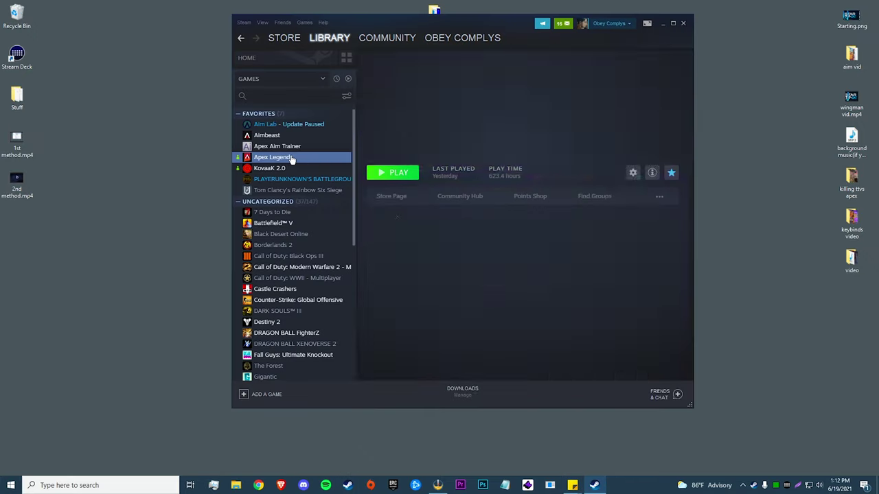
pyautogui.rightClick(296, 158)
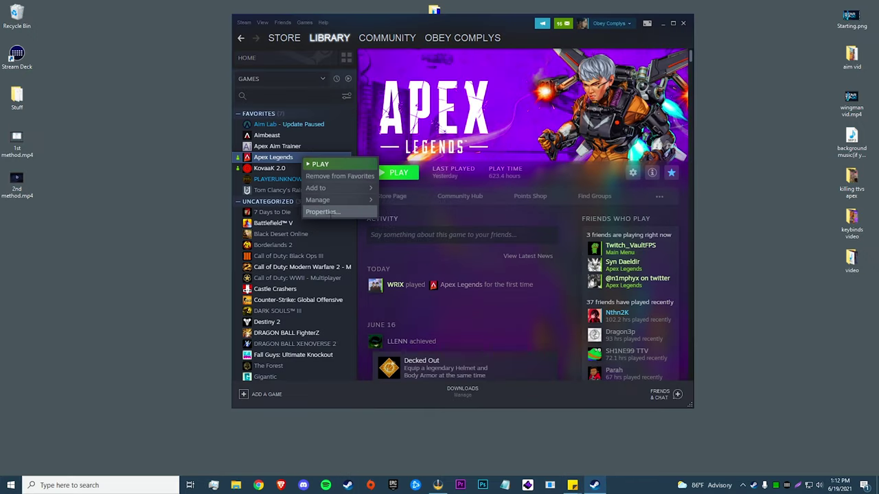
pyautogui.click(328, 214)
pyautogui.click(278, 176)
pyautogui.click(515, 164)
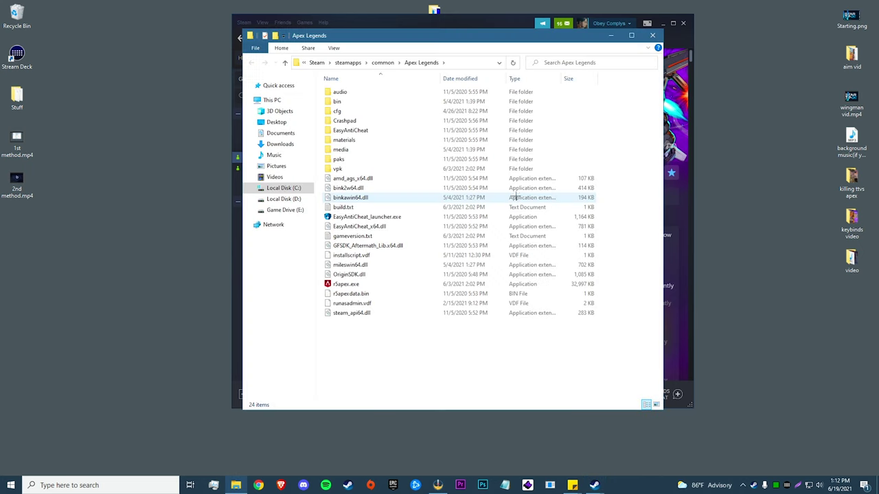
# Open autoexec.cfg from the cfg folder and examine the mat_letterbox_aspect_goal and mat_letterbox_aspect_threshold lines.
pyautogui.doubleClick(375, 111)
pyautogui.doubleClick(367, 101)
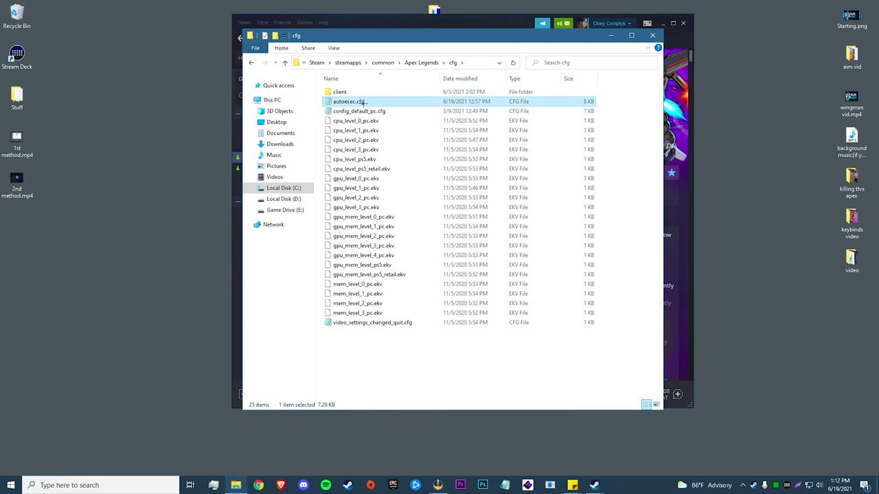
pyautogui.moveTo(279, 73); pyautogui.dragTo(414, 81)
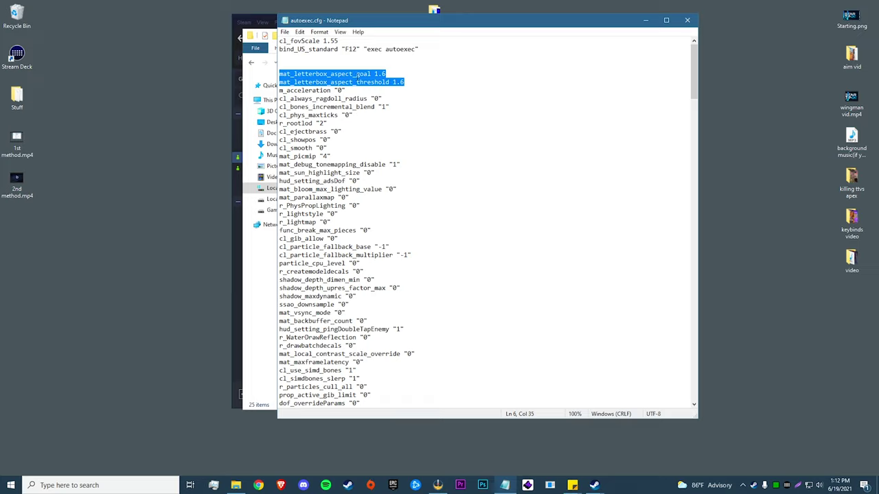
pyautogui.click(373, 73)
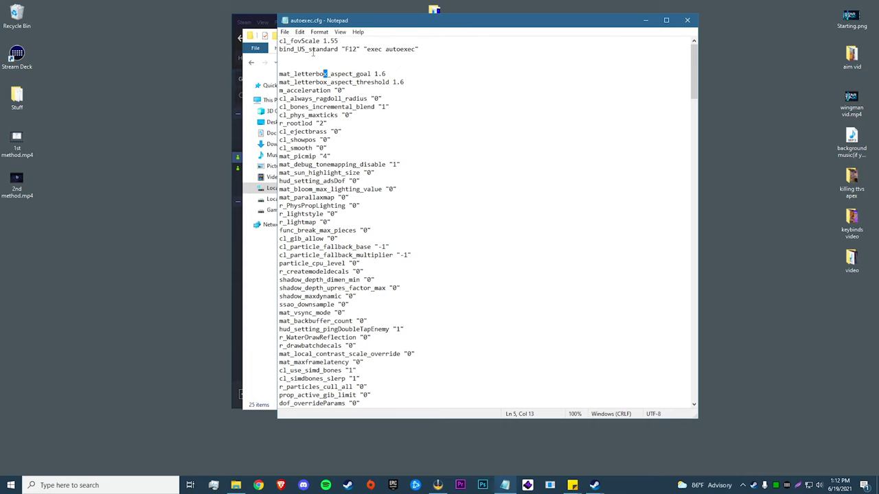
# Close autoexec.cfg and examine the file's properties from the Apex Legends cfg folder.
pyautogui.click(284, 32)
pyautogui.click(302, 121)
pyautogui.rightClick(360, 101)
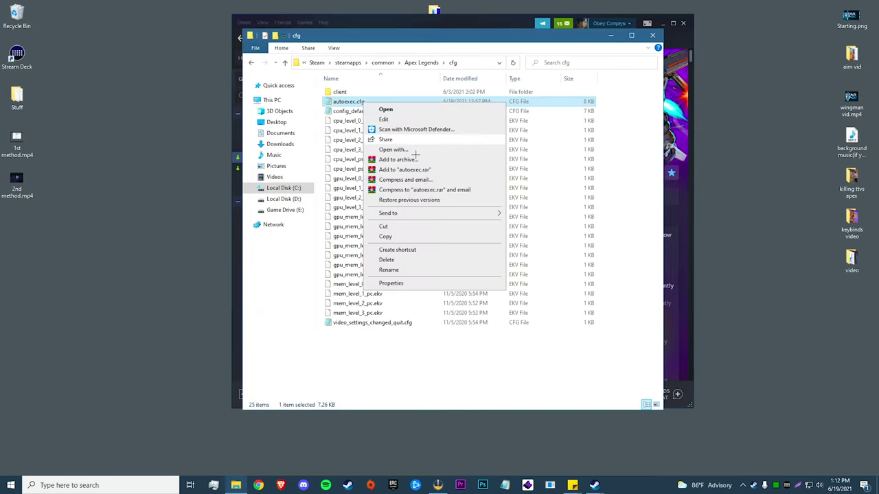
pyautogui.click(411, 282)
pyautogui.click(438, 327)
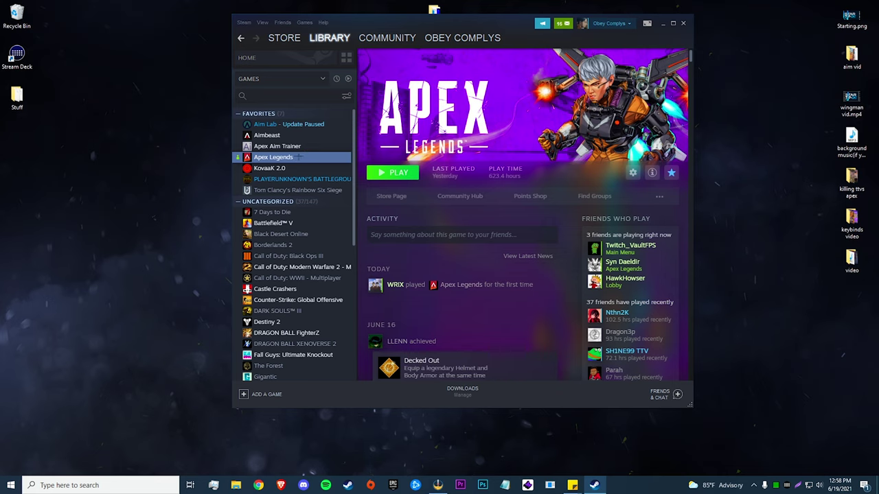
# Switch to the Steam library, open the properties of Apex Legends and highlight the launch options text.
pyautogui.rightClick(298, 156)
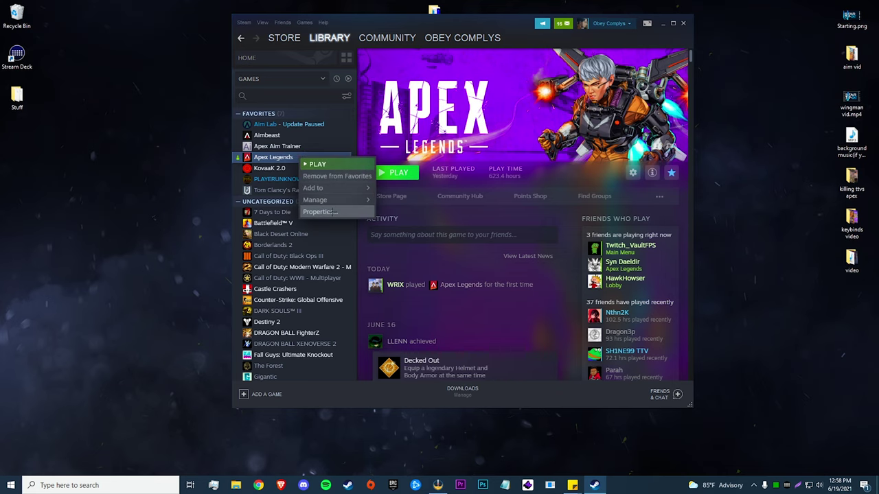
pyautogui.click(338, 212)
pyautogui.moveTo(364, 252); pyautogui.dragTo(410, 251)
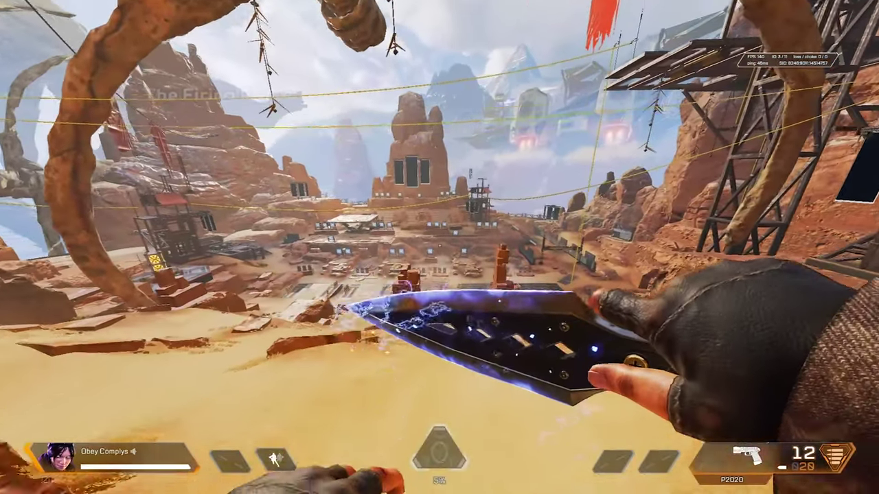
# Switch to Apex Legends and open the in-game video settings to check the display mode, aspect ratio and resolution.
pyautogui.press('w')
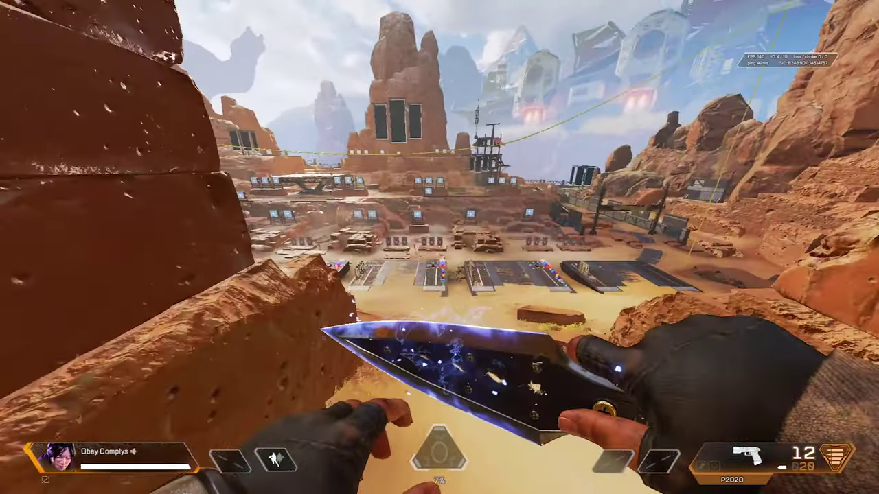
pyautogui.press('Escape')
pyautogui.click(453, 252)
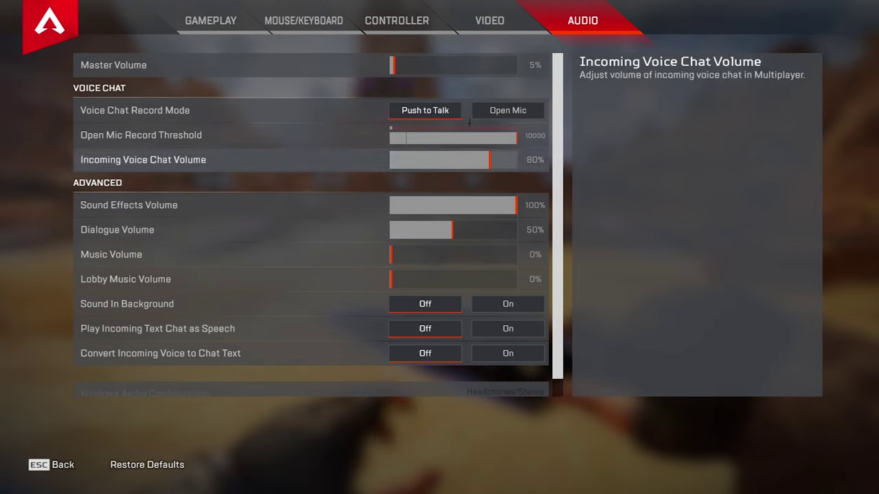
pyautogui.click(489, 20)
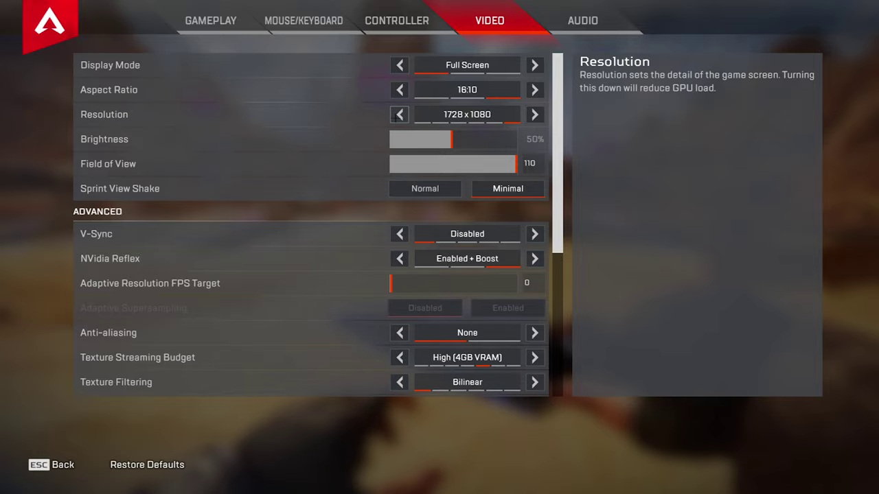